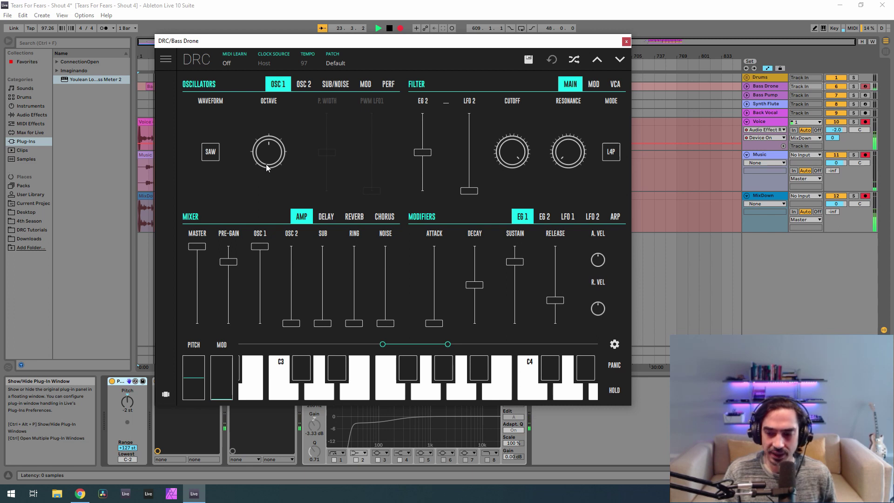
Raise the Osc 2 and sub oscillator levels to maximum in the Bass Drone DRC synth, and show the sub/noise settings
drag(291, 257, 318, 169)
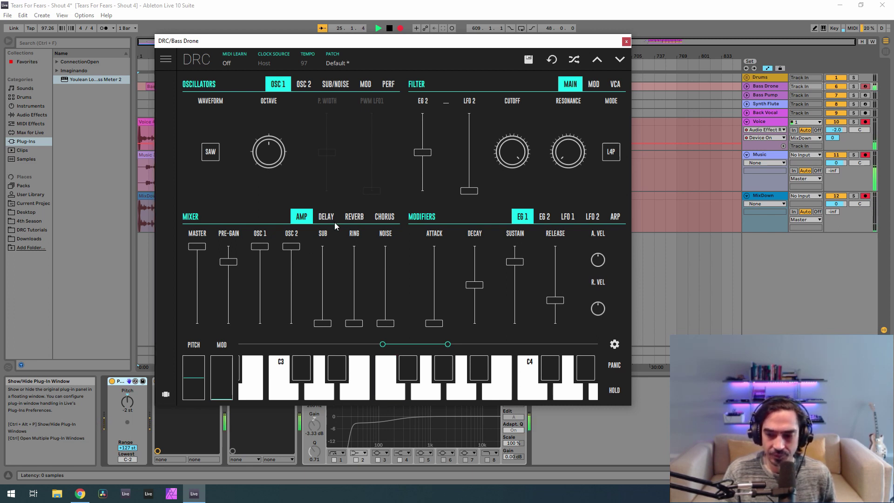
click(303, 84)
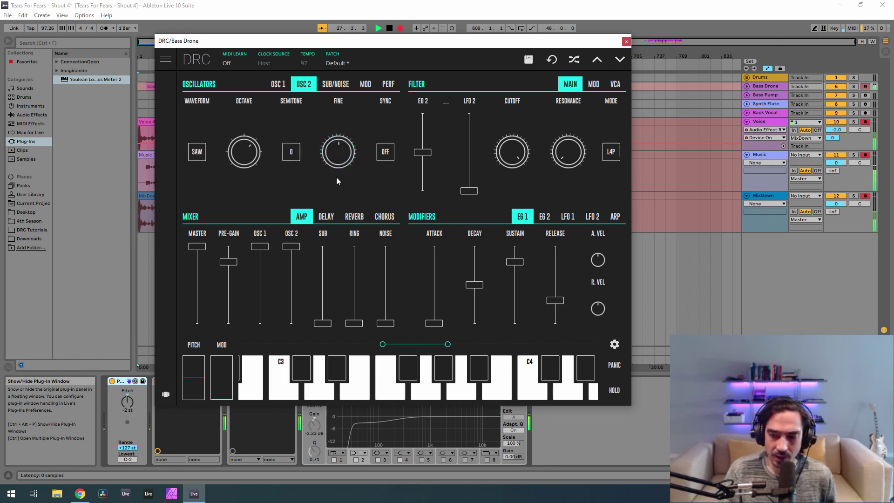
drag(319, 269, 322, 244)
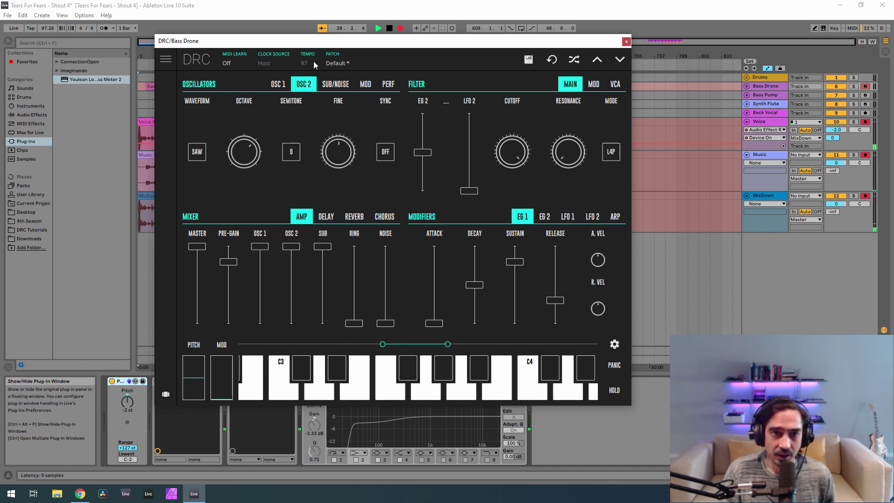
click(331, 85)
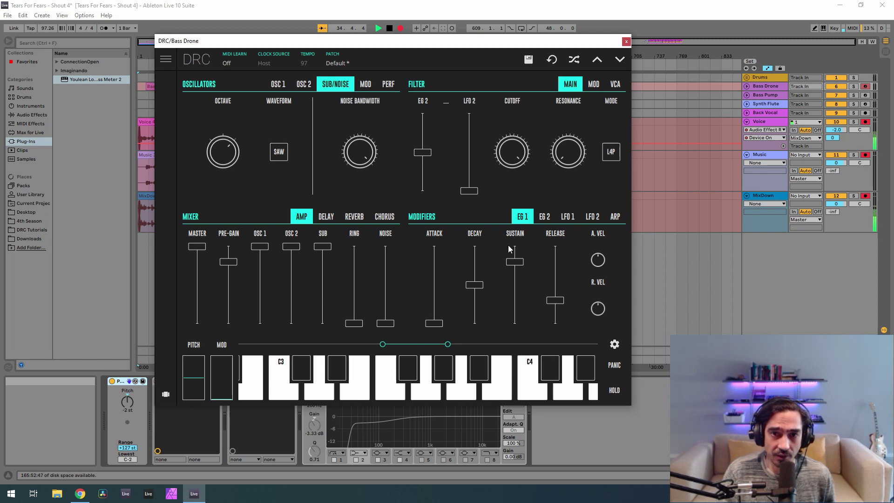
Shape the Bass Drone filter by reducing the EG 2 amount, lowering the cutoff to a dark setting and raising the resonance moderately
click(540, 219)
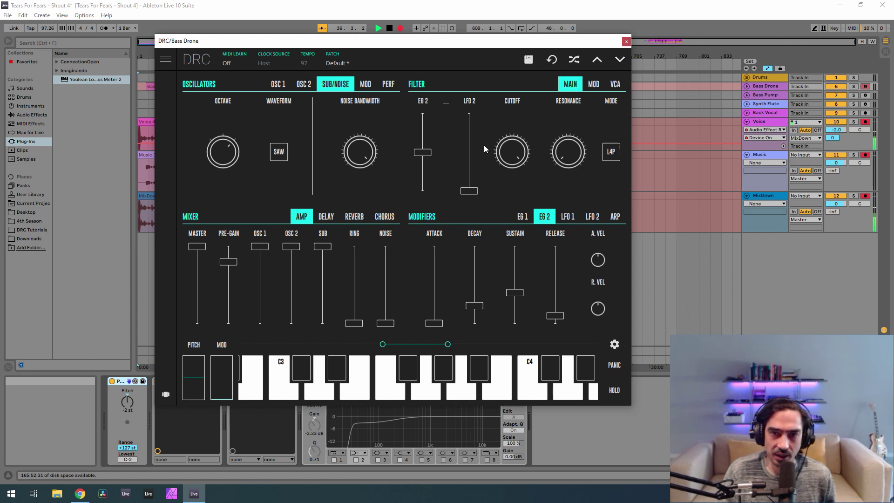
drag(424, 159, 425, 171)
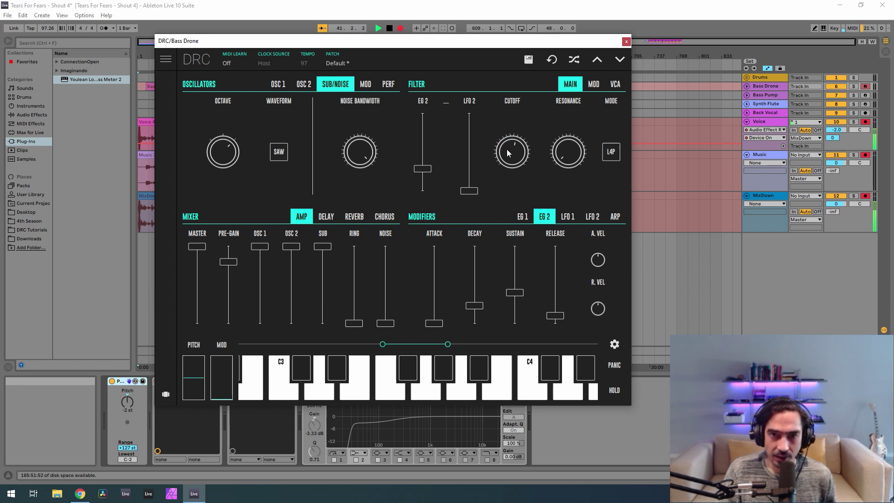
drag(506, 149, 504, 223)
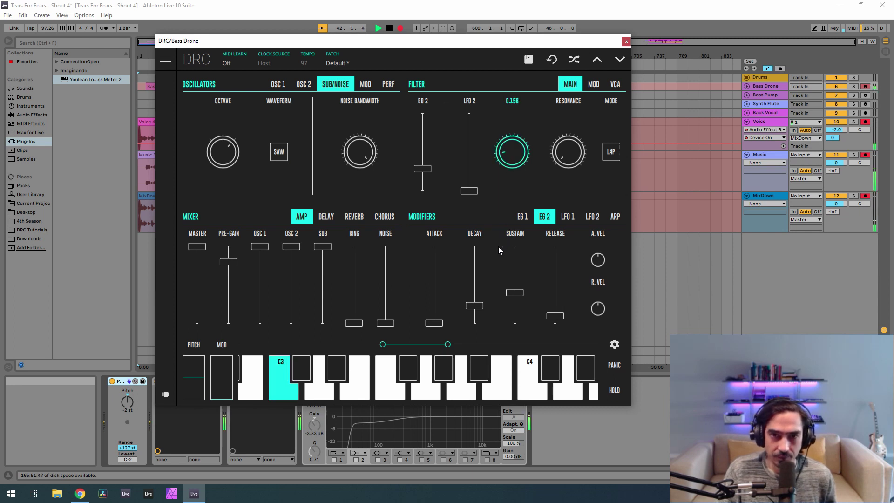
drag(494, 253, 487, 255)
drag(573, 175, 582, 66)
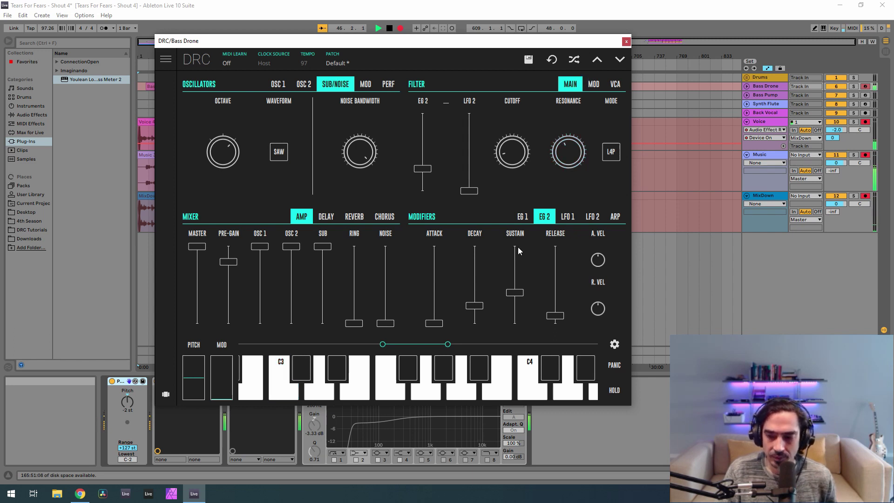
Set decay and sustain to maximum on both EG 1 and EG 2 of the Bass Drone synth
click(522, 217)
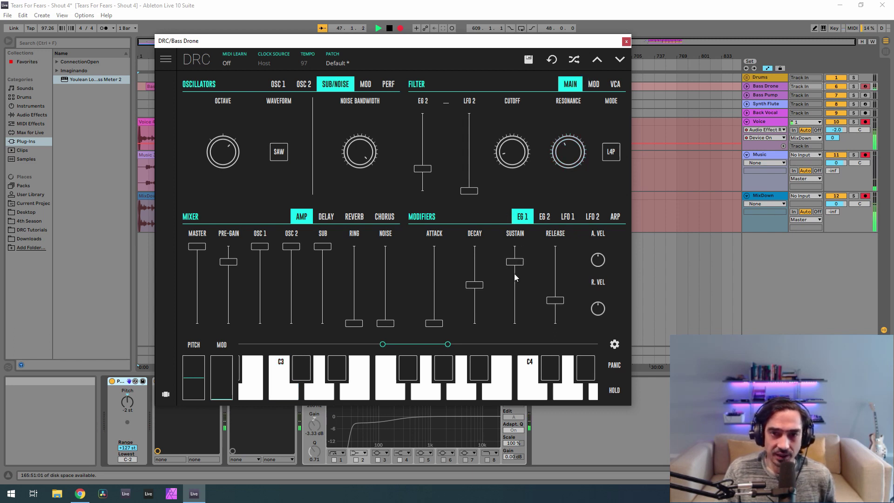
drag(475, 267, 490, 224)
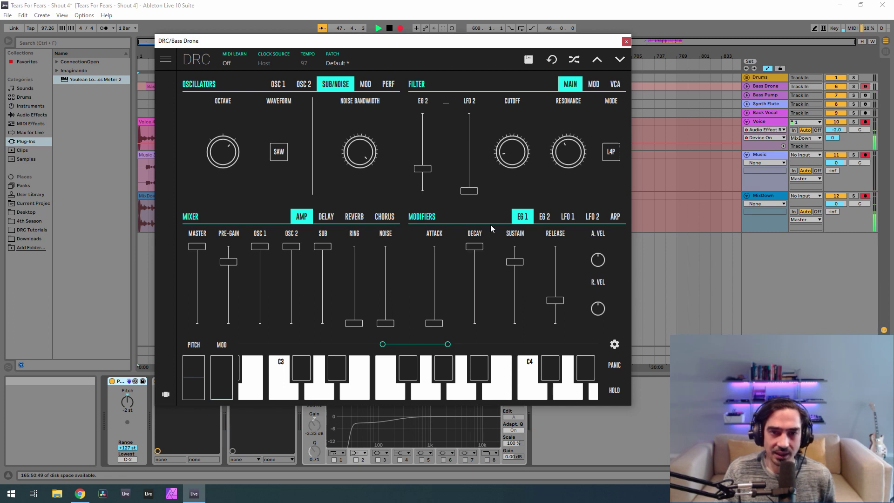
drag(512, 254, 513, 235)
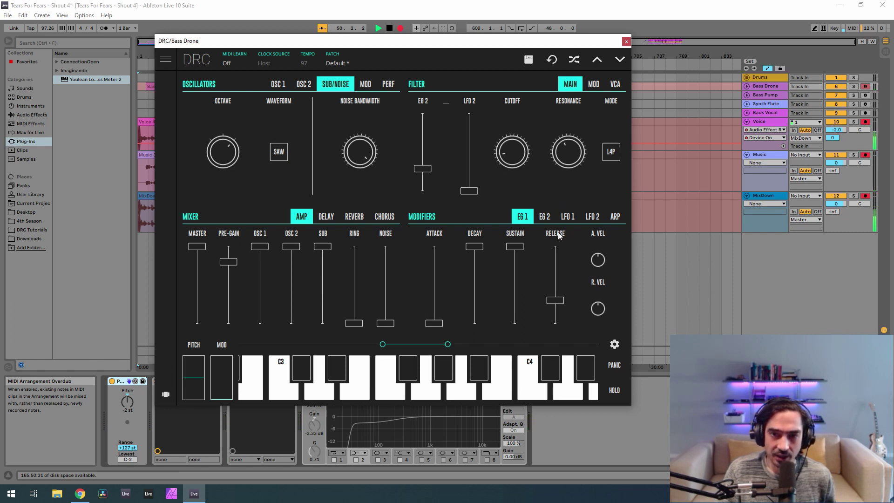
click(542, 218)
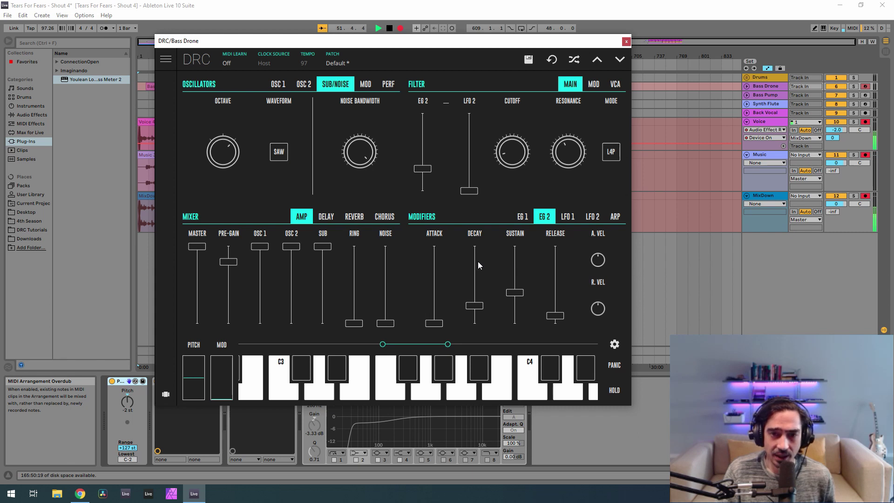
drag(478, 261, 517, 241)
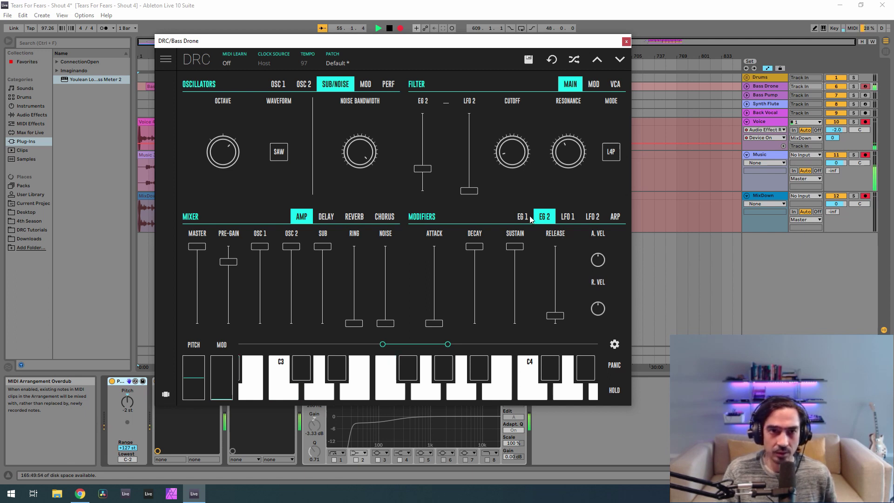
Switch the Bass Drone synth's voice mode to UNI
click(387, 85)
click(202, 153)
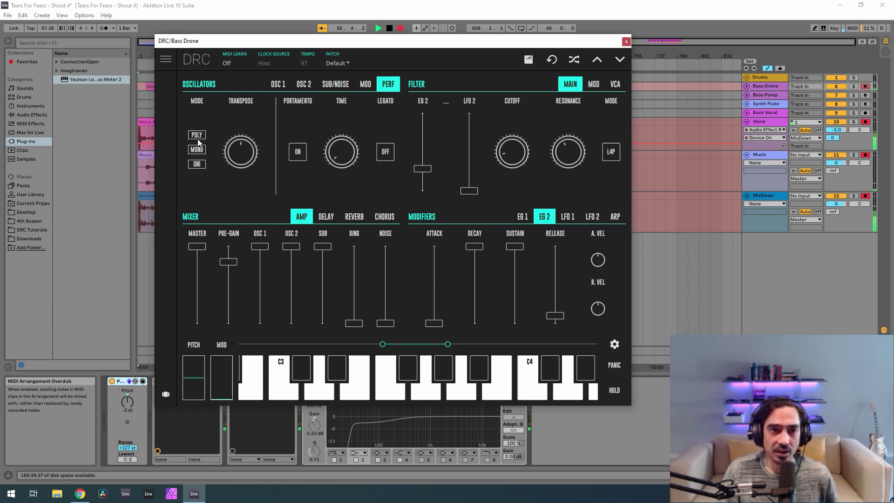
click(197, 164)
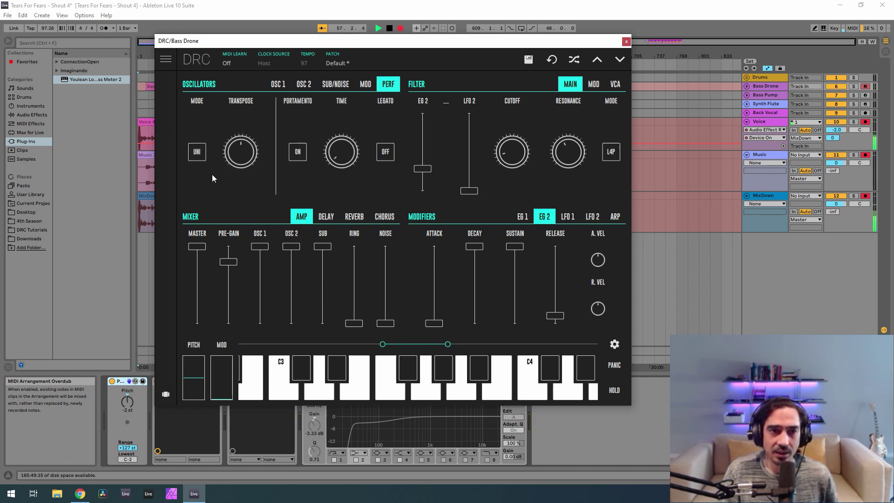
Add reverb to the Bass Drone synth by raising amount, decay and modulation and slightly lowering damping, and close the synth window
click(354, 217)
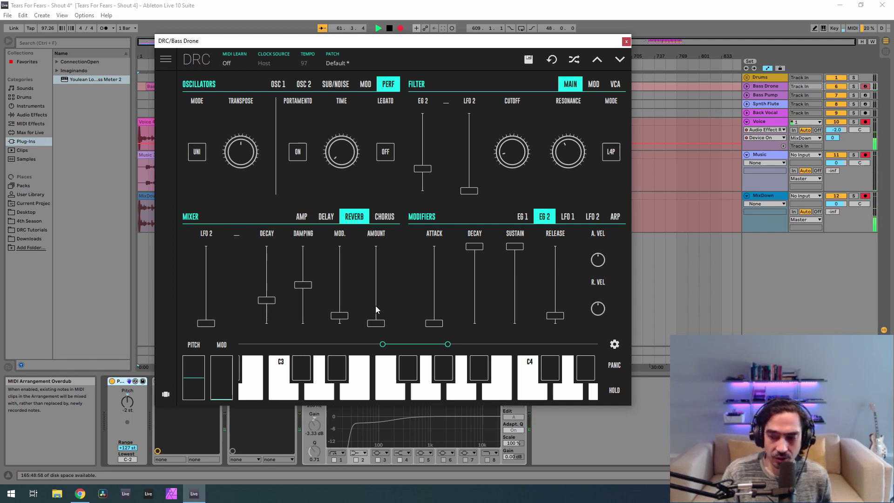
click(377, 307)
drag(375, 307, 387, 303)
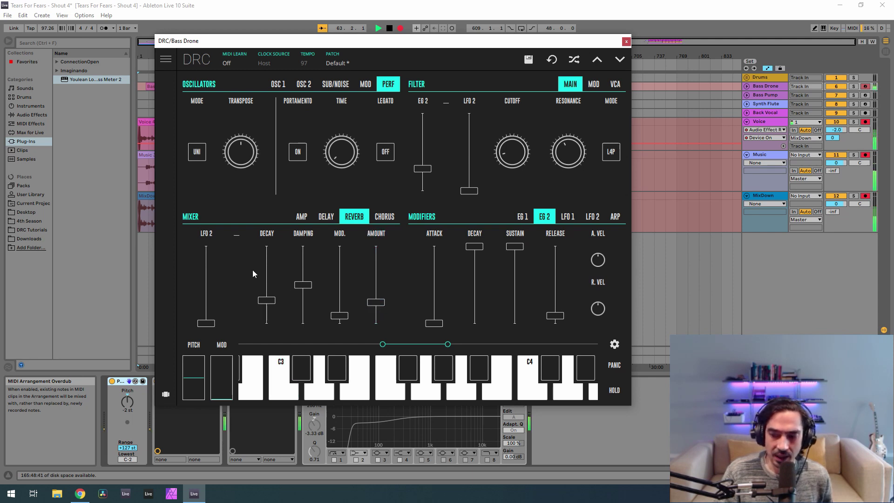
drag(264, 286, 338, 300)
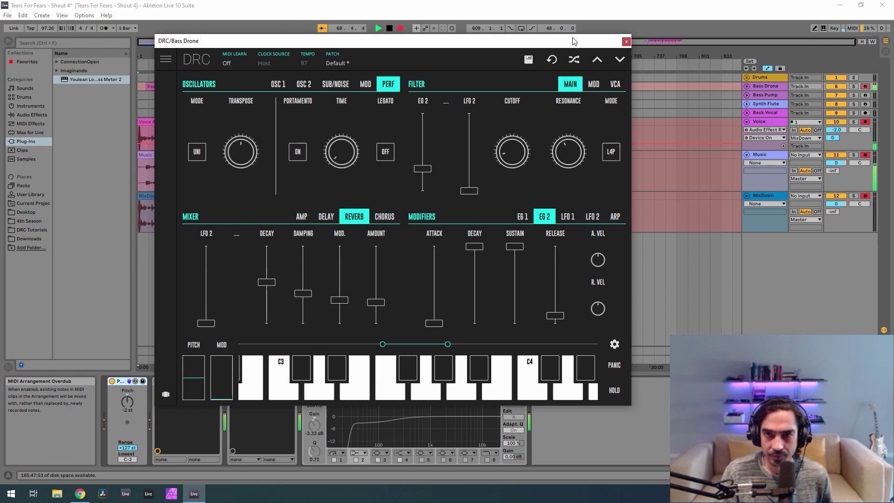
click(626, 41)
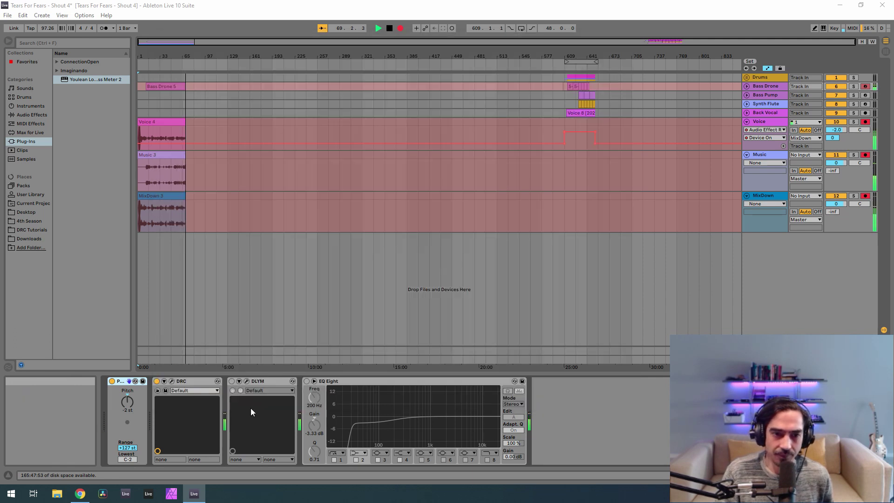
Enable the DLYM and EQ Eight effects on the Bass Drone track, fine-tuning DLYM's crossover and closing its window
click(247, 382)
click(231, 382)
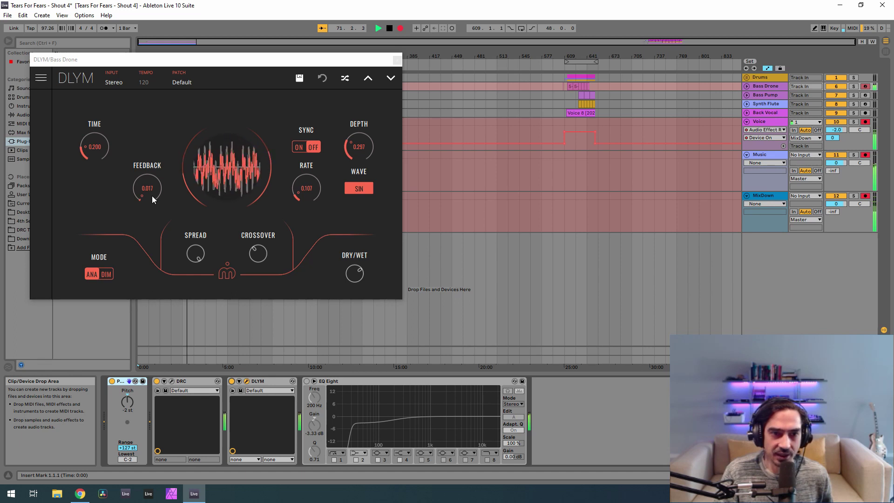
drag(258, 256, 257, 255)
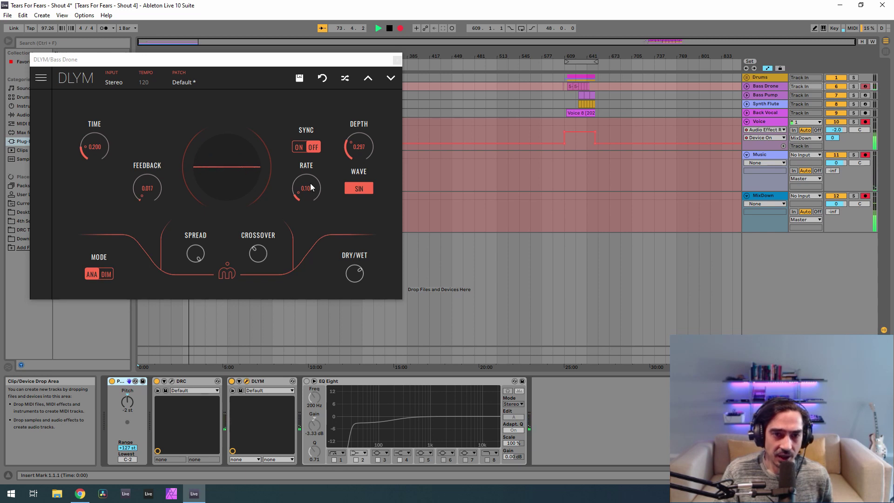
mouse_move(355, 275)
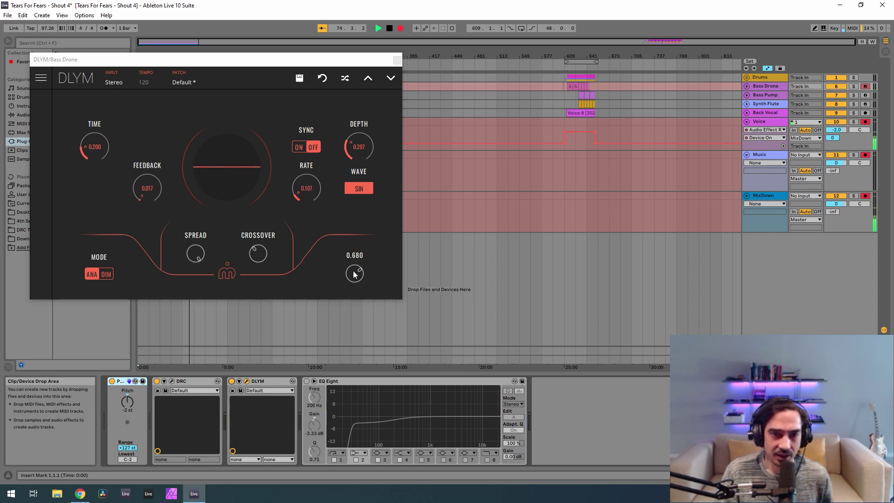
click(307, 381)
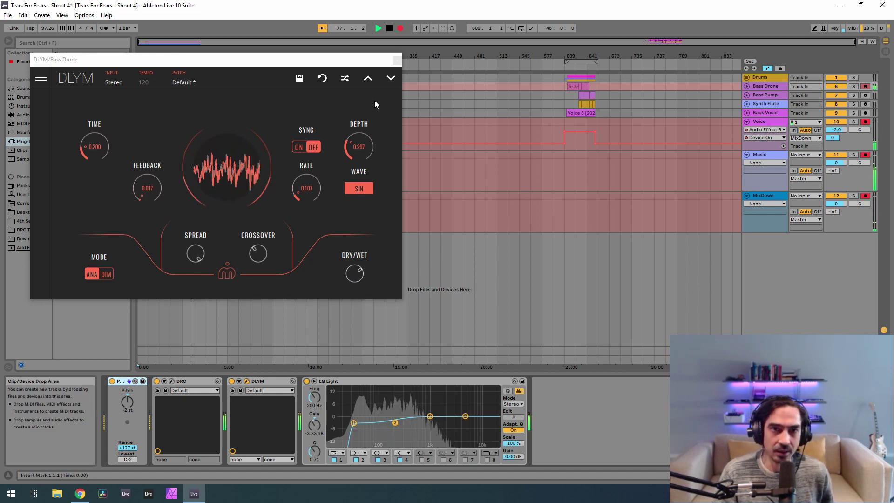
click(397, 61)
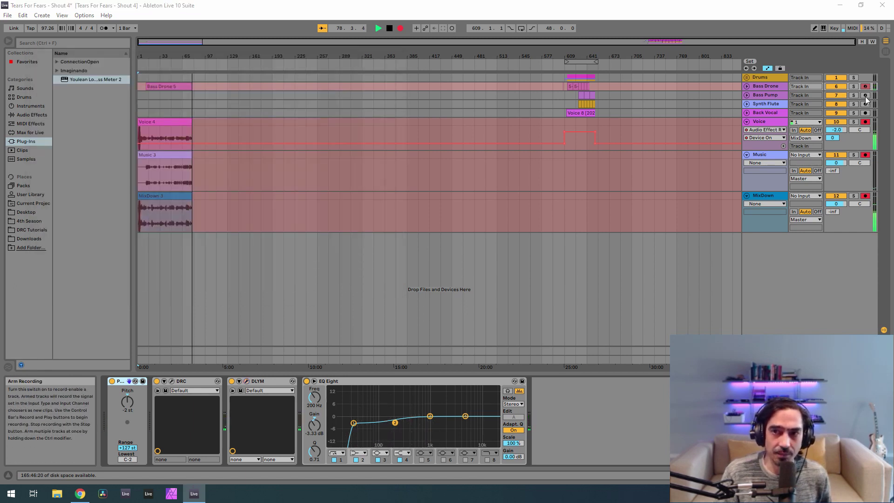
Bypass the Glue Compressor, EQ Eight and DLYM effects on the Bass Pump track
click(774, 95)
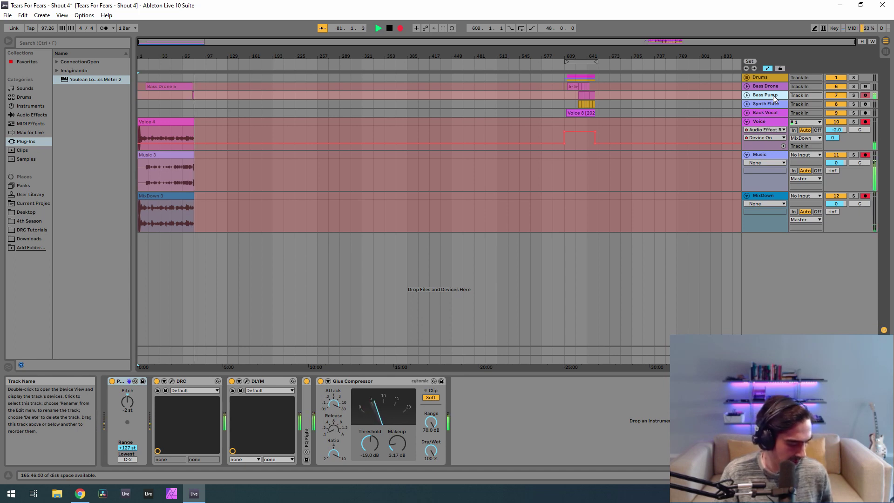
click(320, 381)
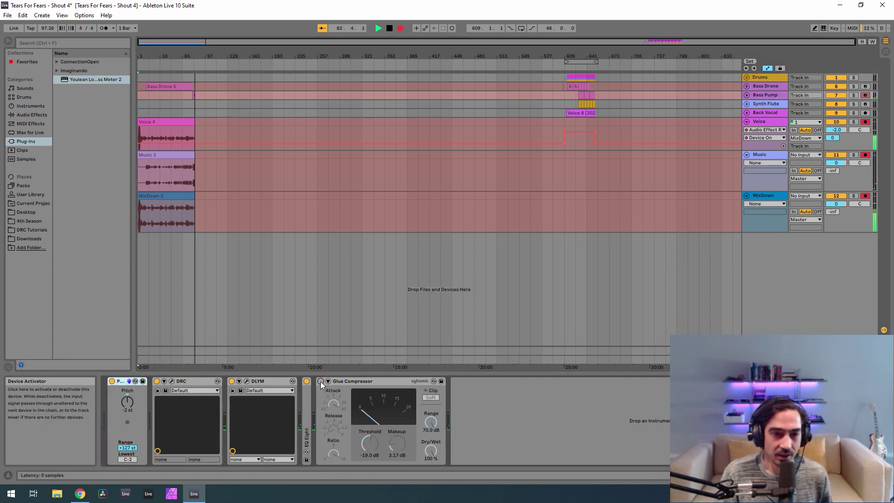
click(306, 381)
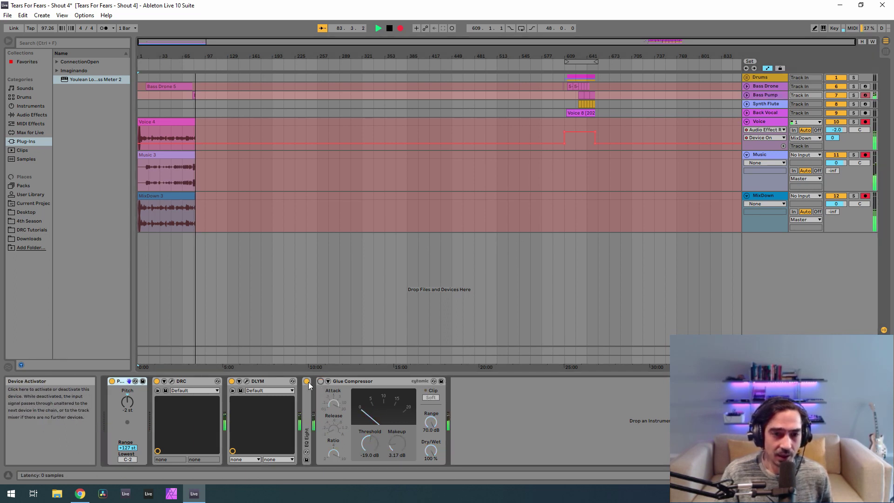
double_click(303, 401)
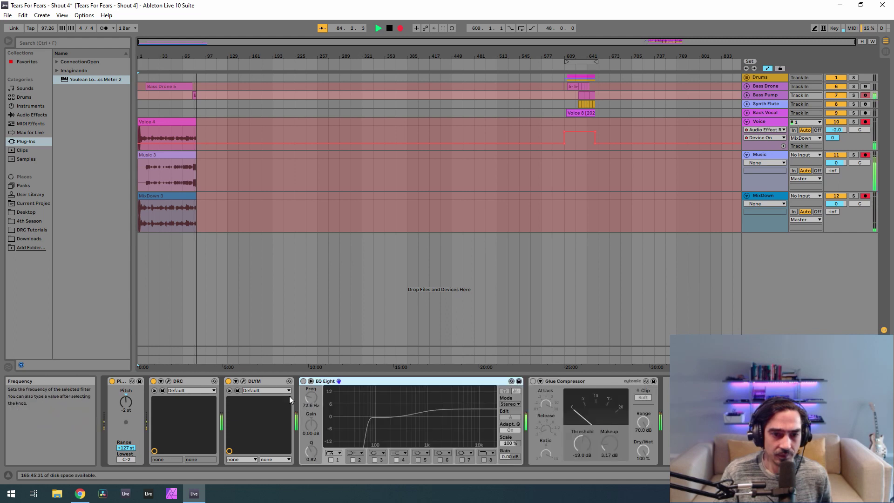
click(228, 380)
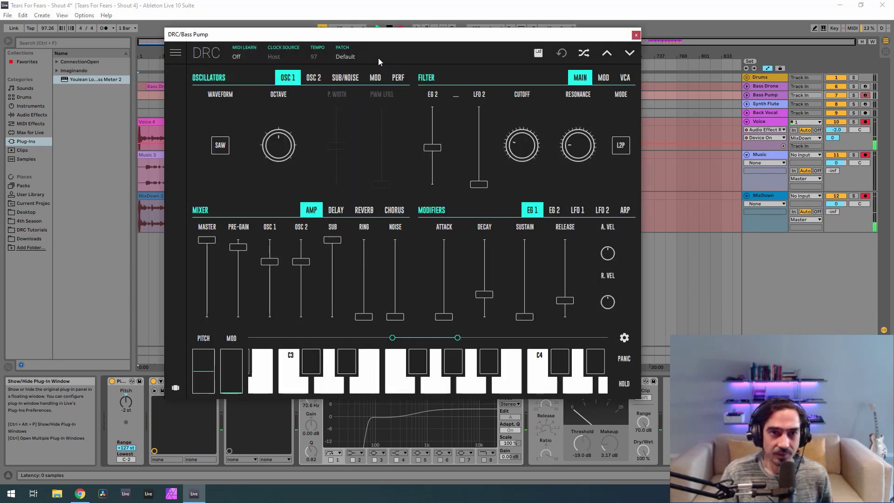
Reset the Bass Pump DRC synth to its Default patch
click(378, 58)
click(348, 116)
click(378, 54)
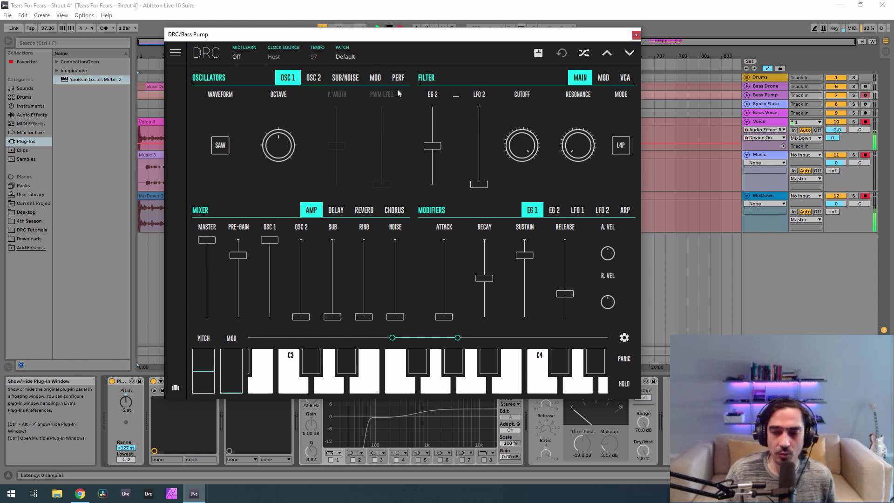
Raise the Bass Pump synth's Osc 2 level to maximum and detune Osc 2 slightly upward with the fine tuning
click(316, 79)
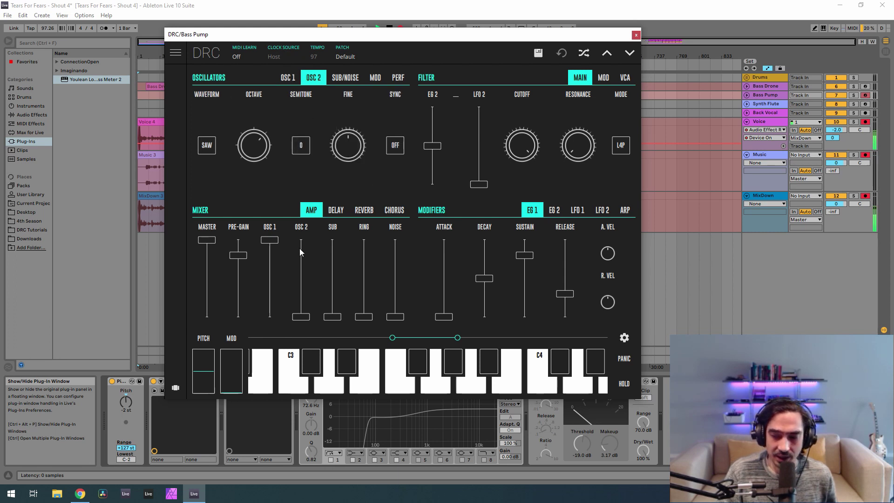
drag(300, 249, 300, 136)
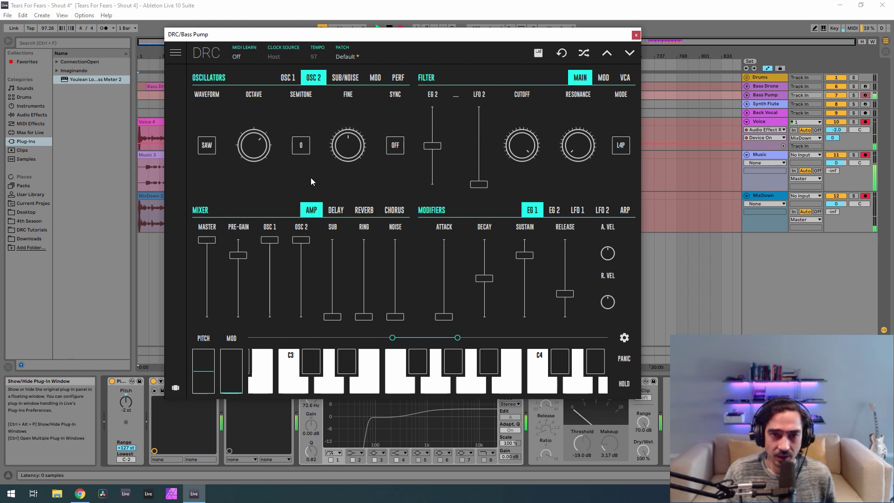
mouse_move(351, 159)
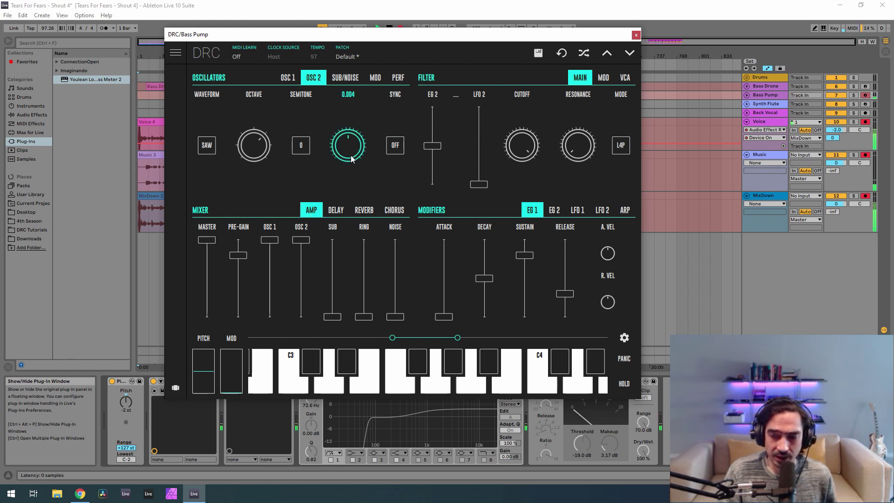
drag(352, 159, 396, 141)
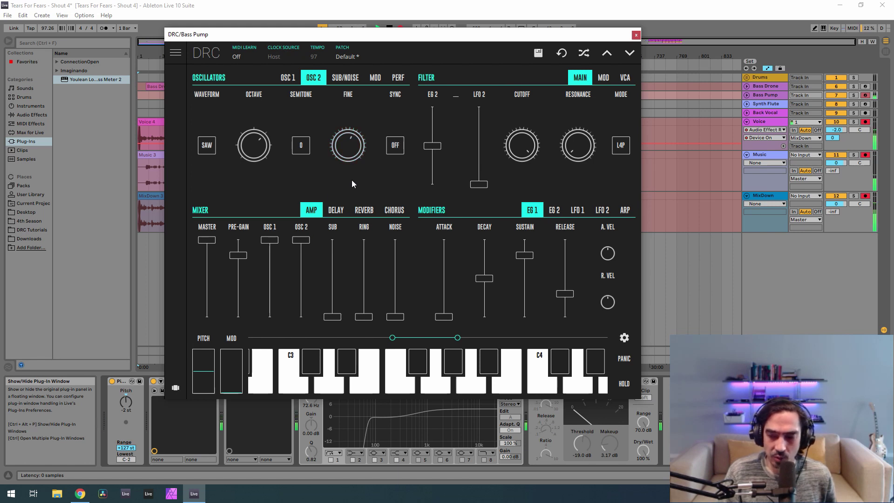
Adjust the sub oscillator's octave and set the Bass Pump synth's performance mode to UNI
click(345, 77)
drag(233, 134, 233, 130)
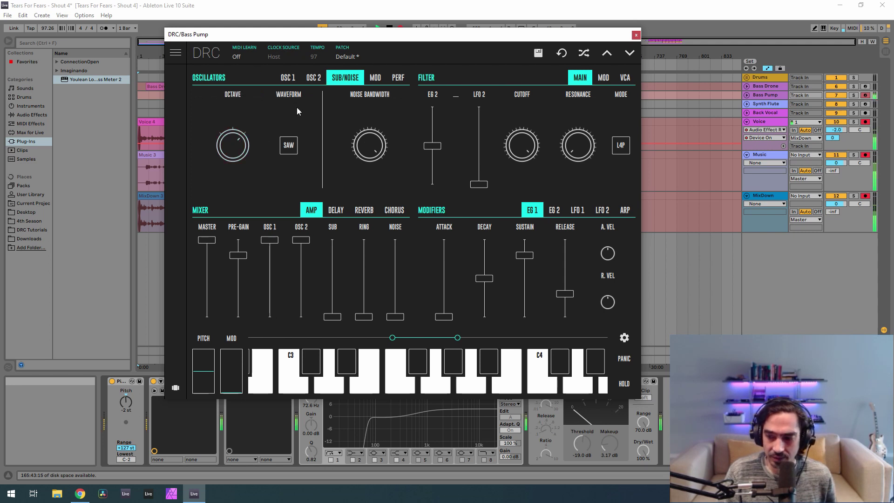
click(397, 77)
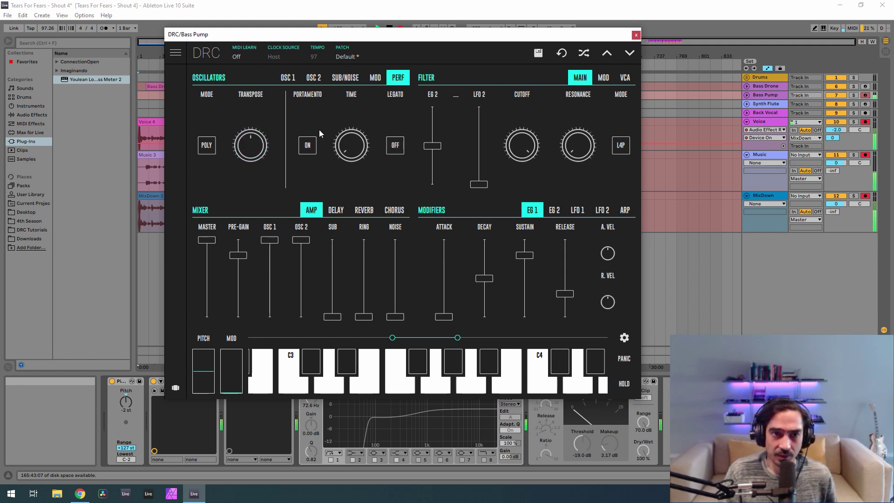
click(210, 149)
click(212, 158)
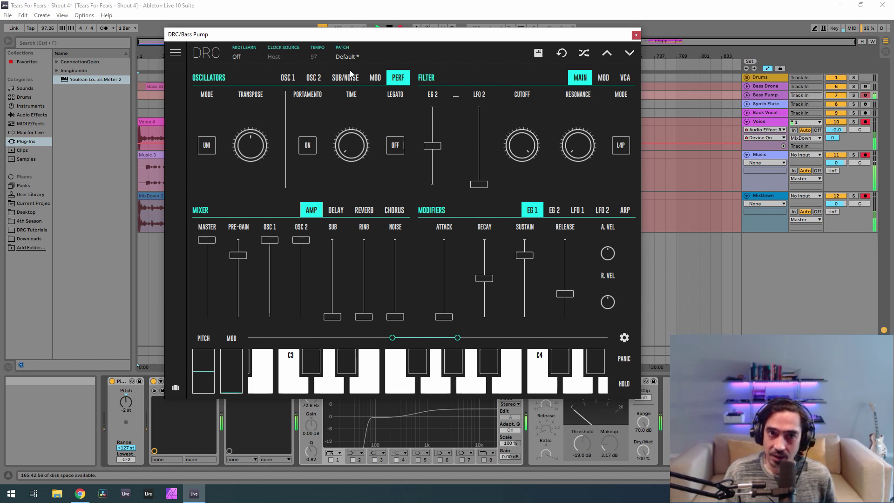
Balance the mixer with Sub at maximum, Osc 1 and Osc 2 lowered to about 70%, and Pre-Gain raised to about 90%
click(376, 78)
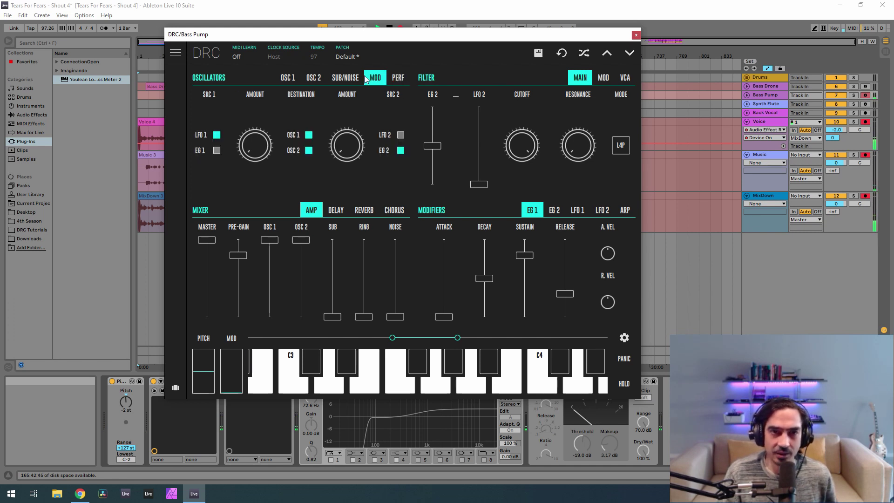
click(338, 79)
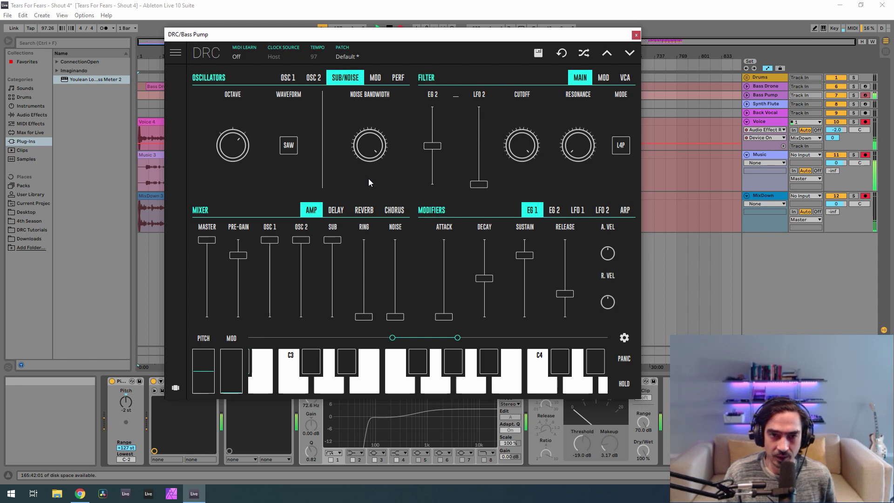
drag(270, 258, 299, 263)
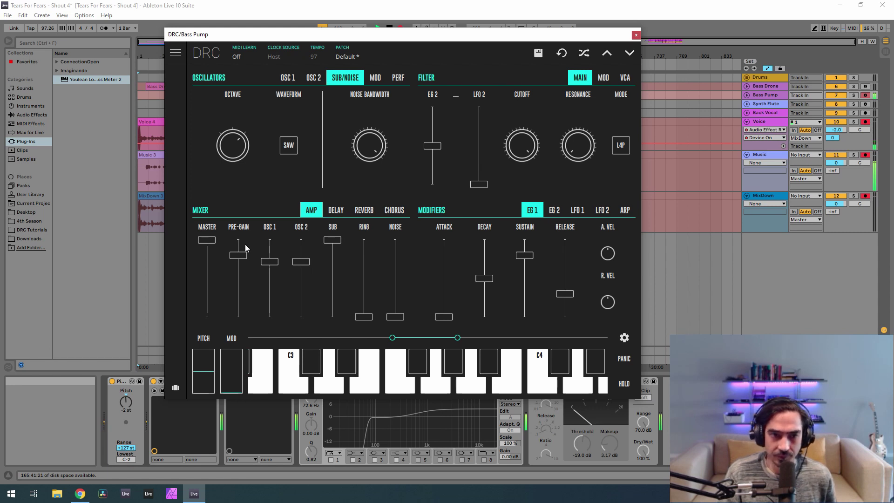
drag(243, 259, 256, 249)
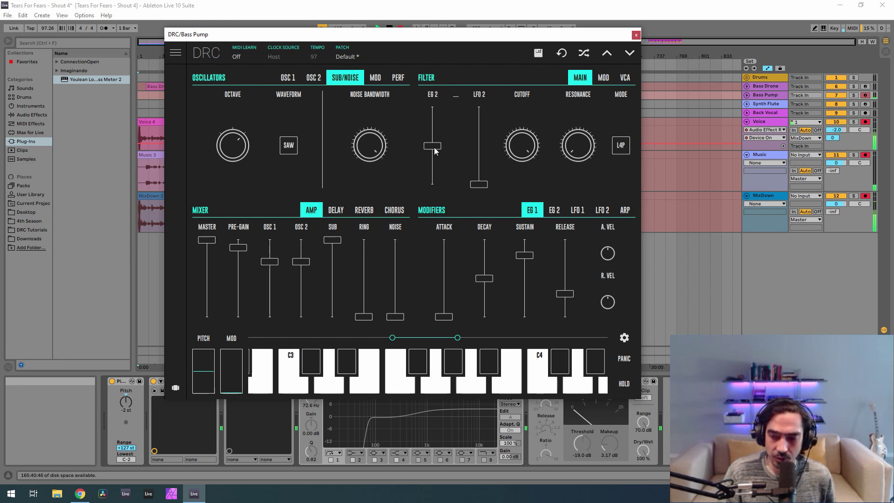
Set the filter to L2P mode with cutoff at about a quarter, slightly less EG 2 amount and slightly more resonance
drag(434, 149, 437, 150)
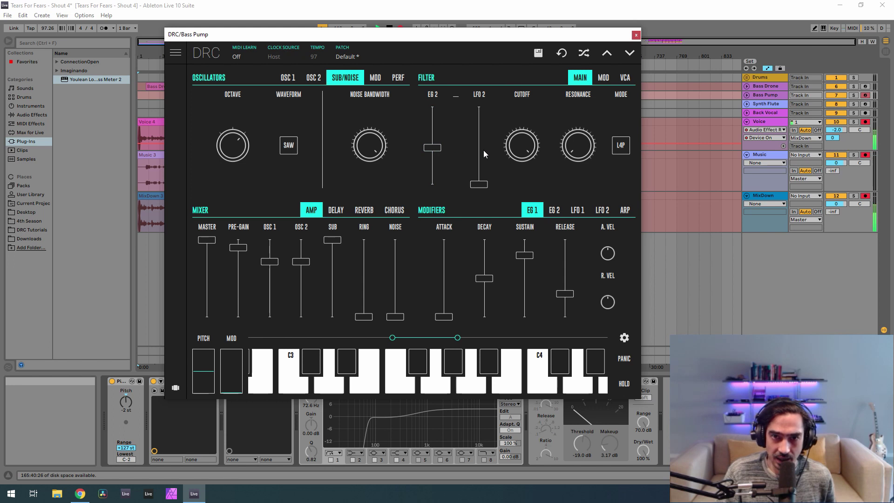
click(521, 145)
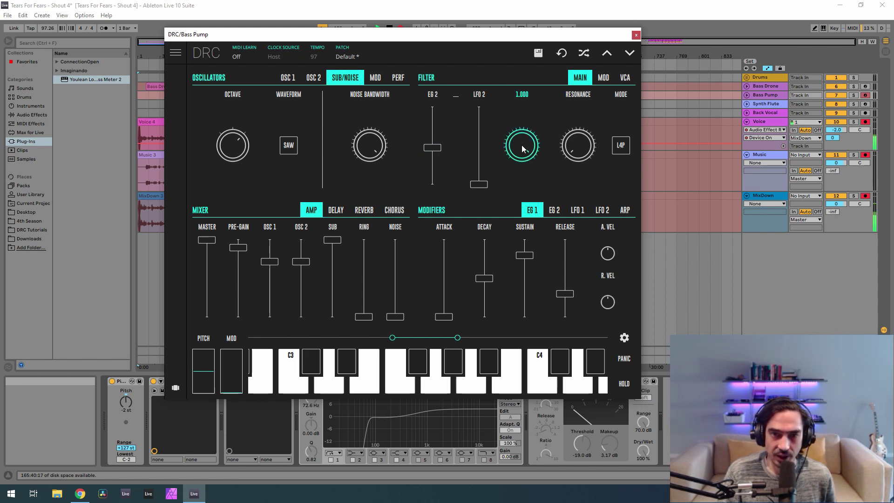
drag(521, 144, 504, 322)
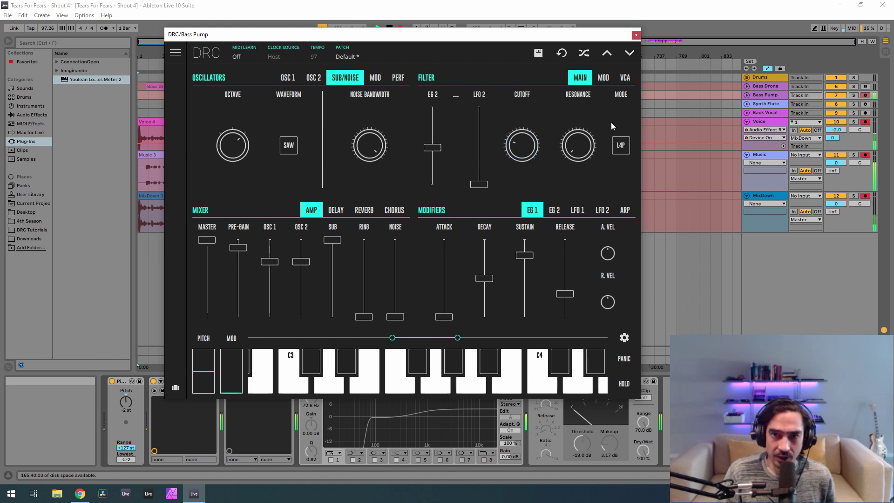
click(623, 148)
click(619, 131)
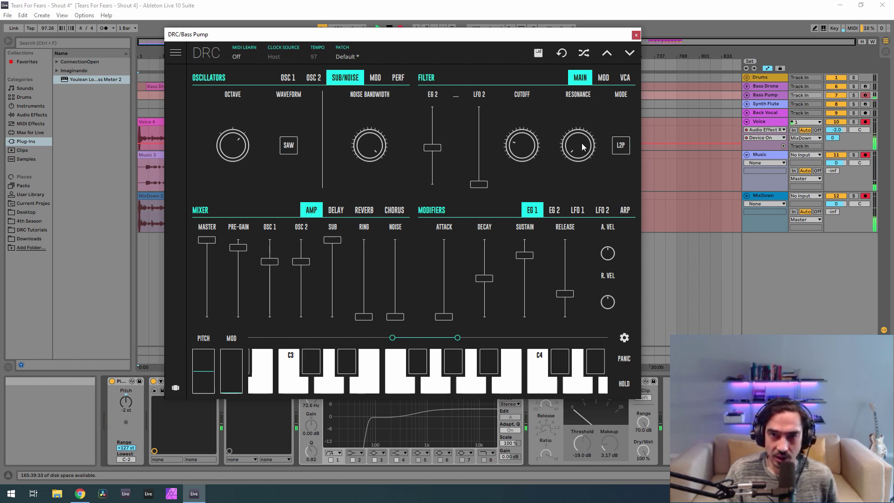
drag(581, 144, 584, 115)
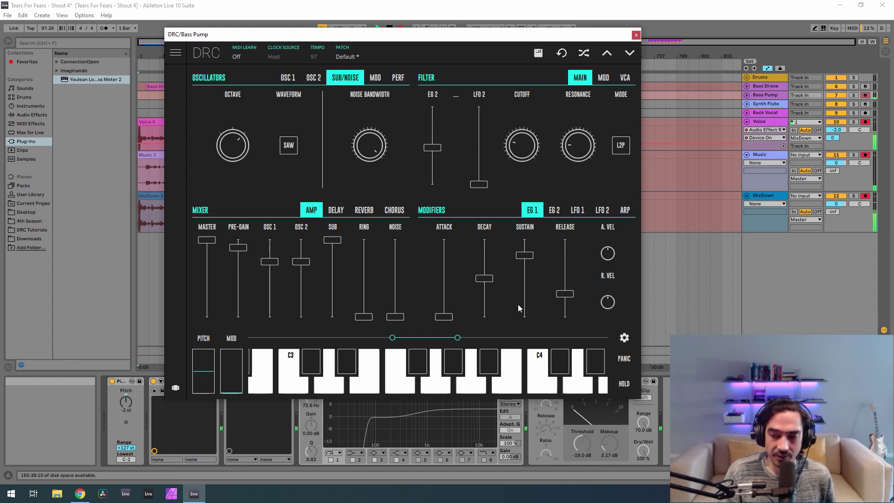
Shorten EG 1's decay and release with its sustain at zero, and raise EG 2's decay, sustain and release
drag(483, 283, 521, 317)
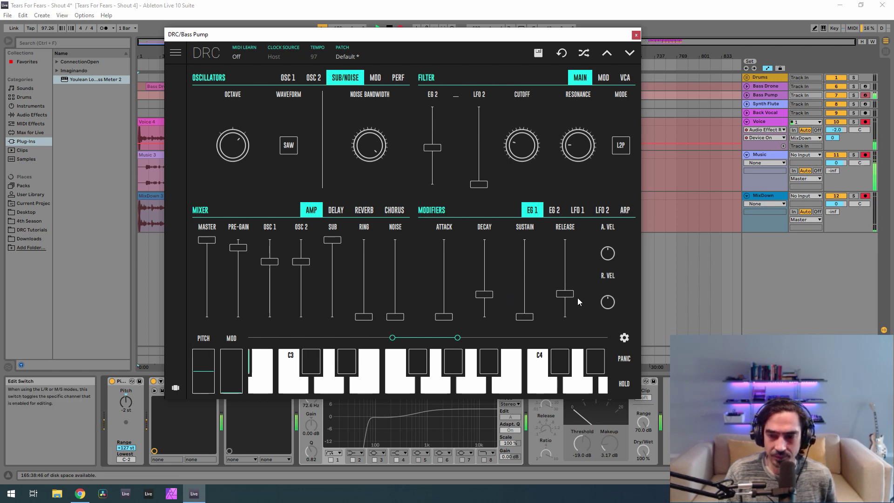
drag(569, 301, 575, 304)
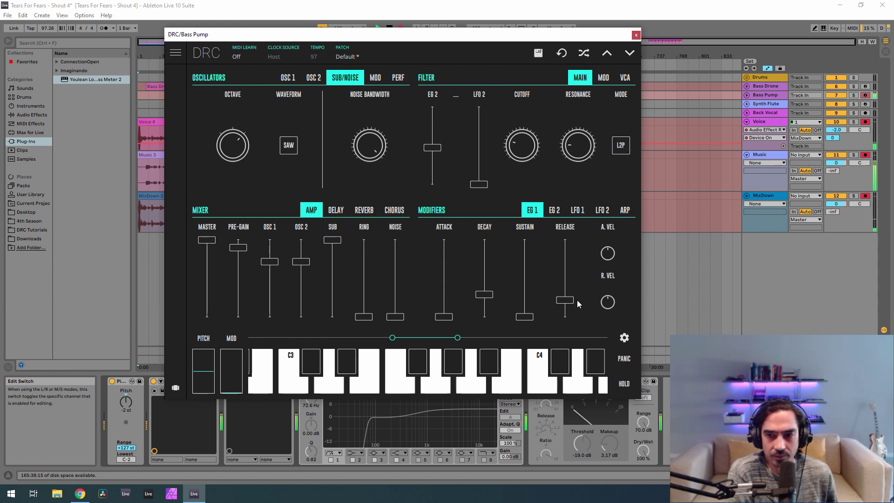
click(554, 209)
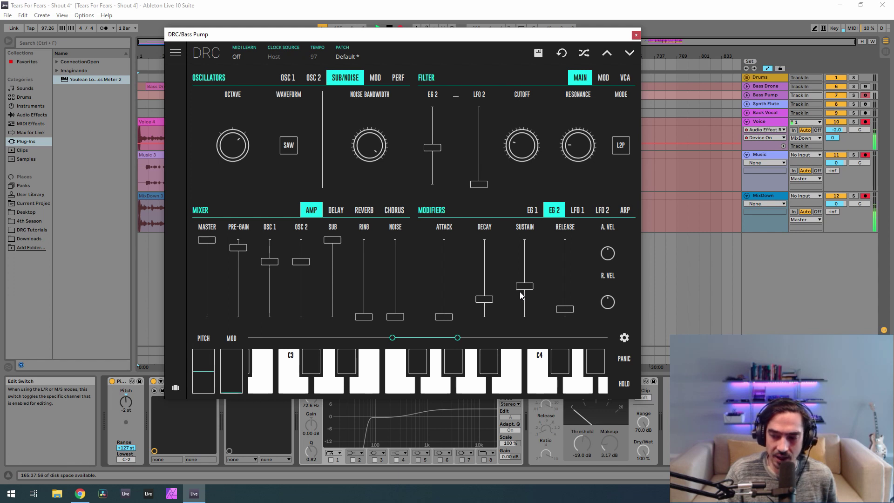
drag(484, 299, 493, 273)
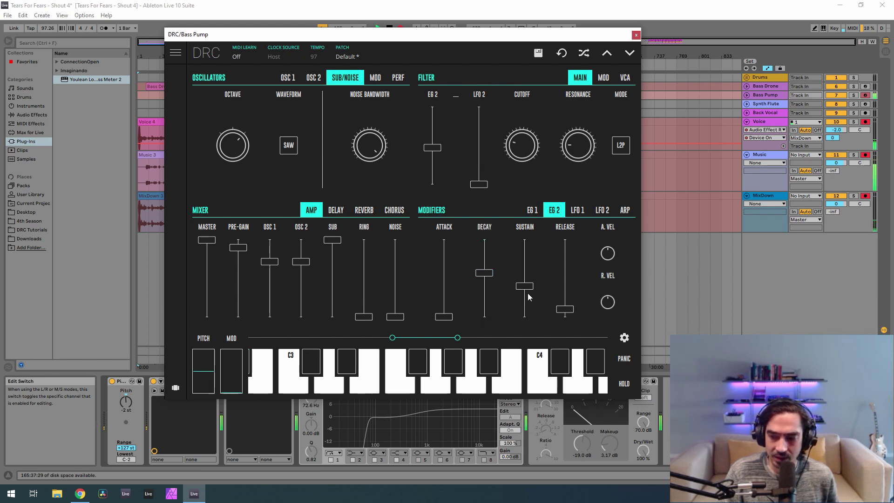
drag(528, 289, 541, 280)
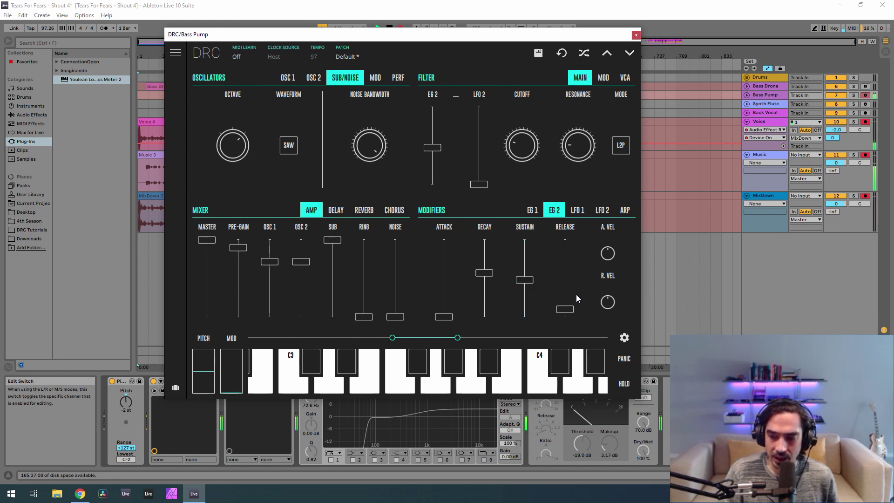
drag(574, 301, 573, 302)
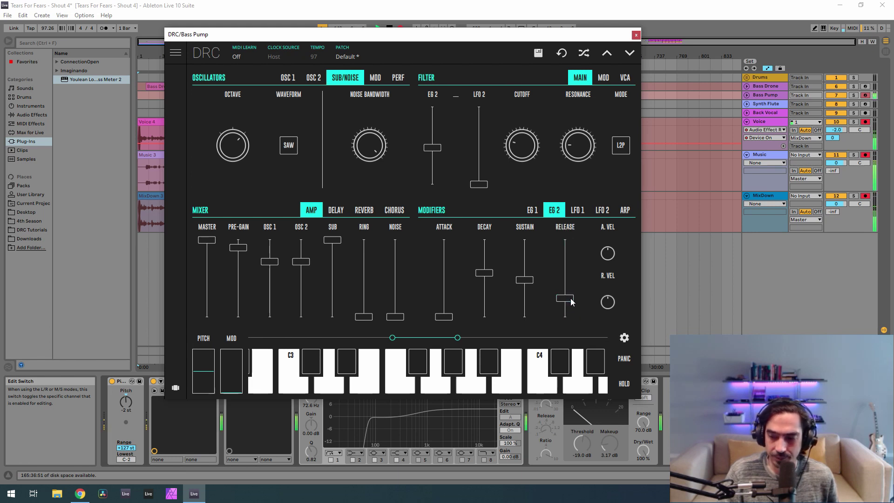
Raise the reverb amount to about a quarter, reduce its decay slightly and its damping further, and close the Bass Pump synth window
click(364, 210)
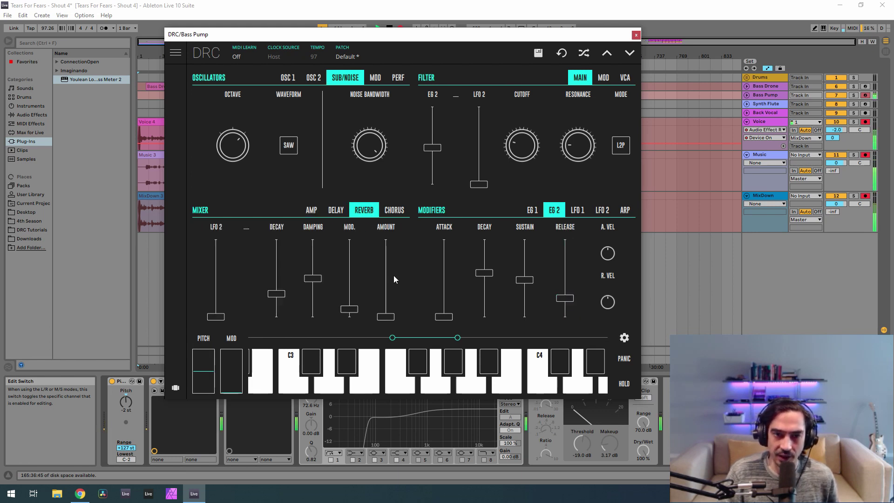
drag(387, 301, 398, 297)
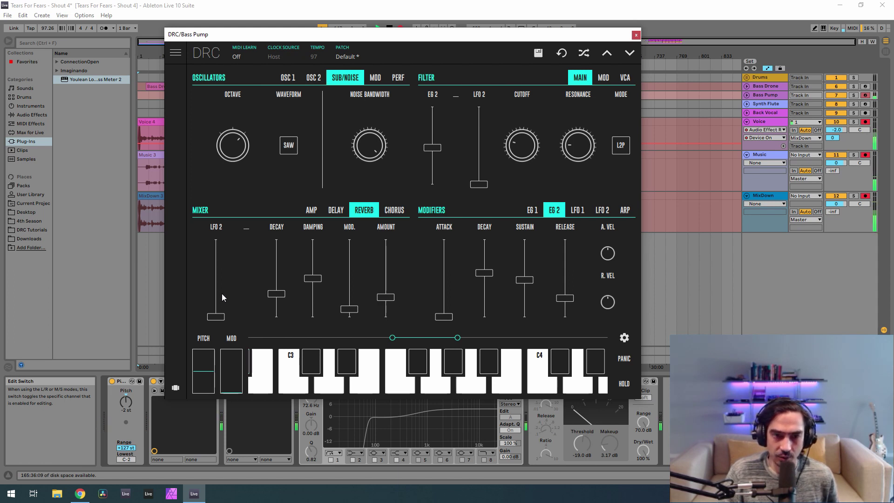
drag(271, 284, 268, 297)
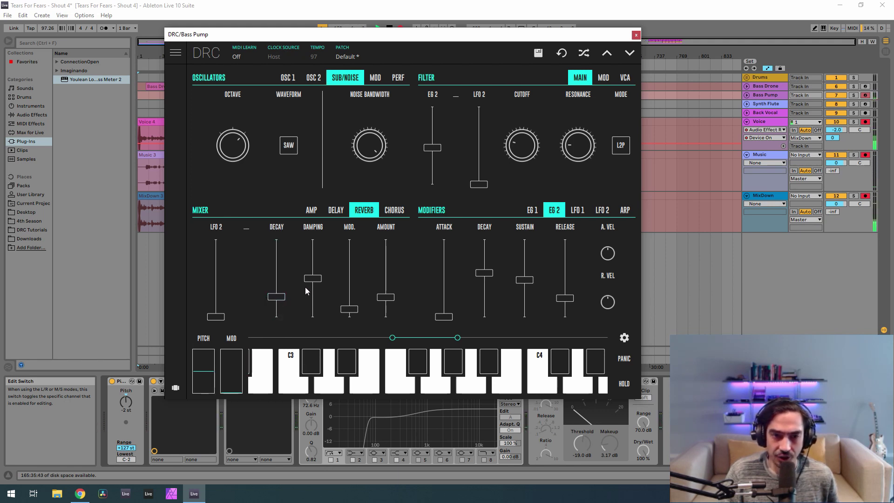
drag(306, 287, 316, 300)
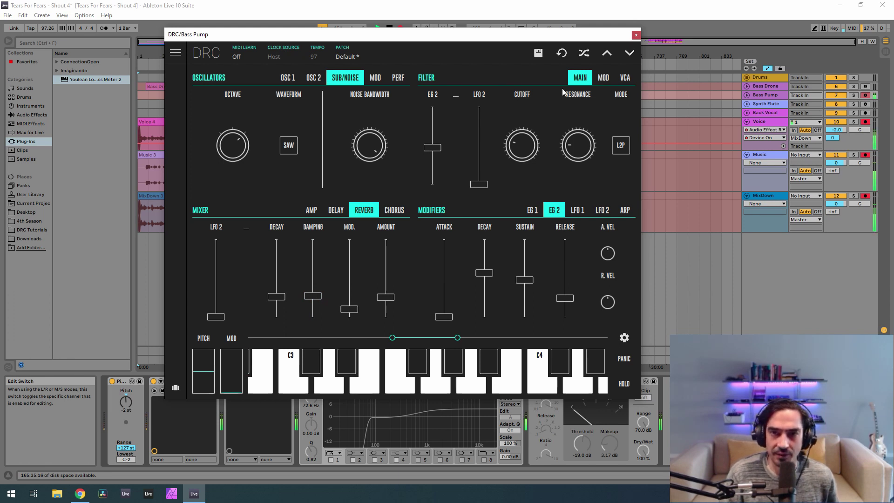
click(636, 36)
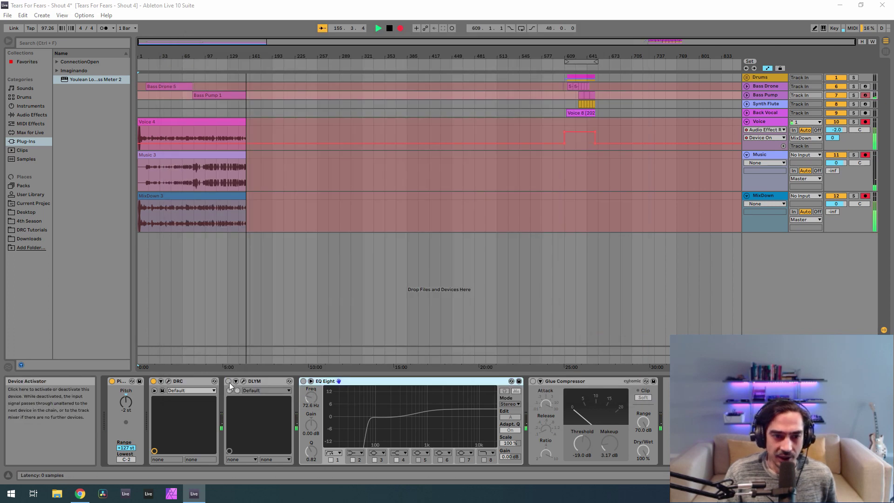
Enable DLYM, EQ Eight and Glue Compressor on the Bass Pump track, reviewing DLYM's settings and closing its window
click(229, 382)
click(243, 381)
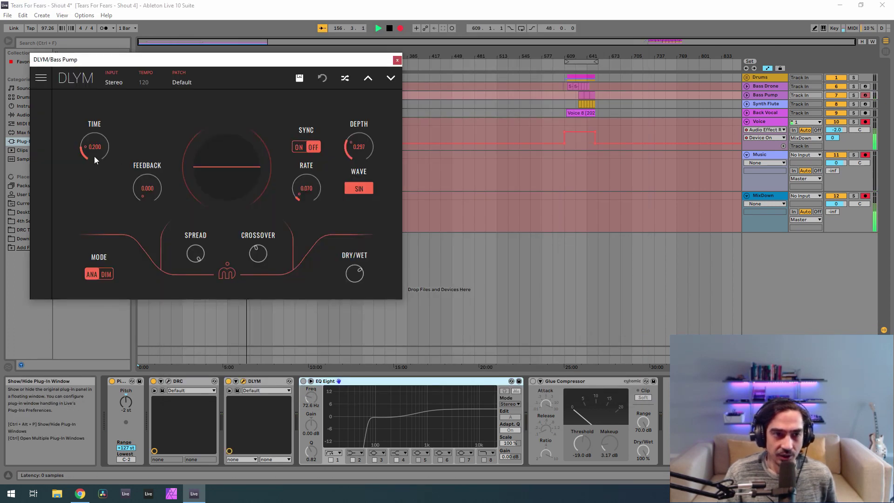
scroll(265, 255, down, 1)
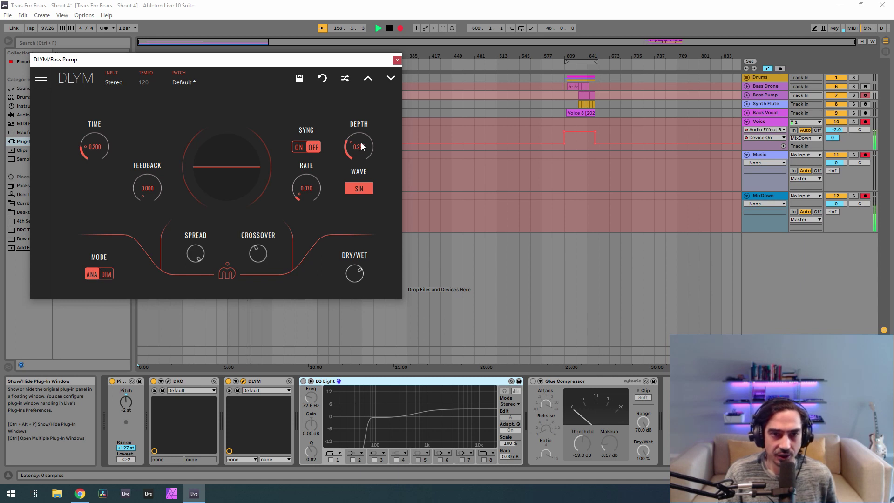
mouse_move(358, 276)
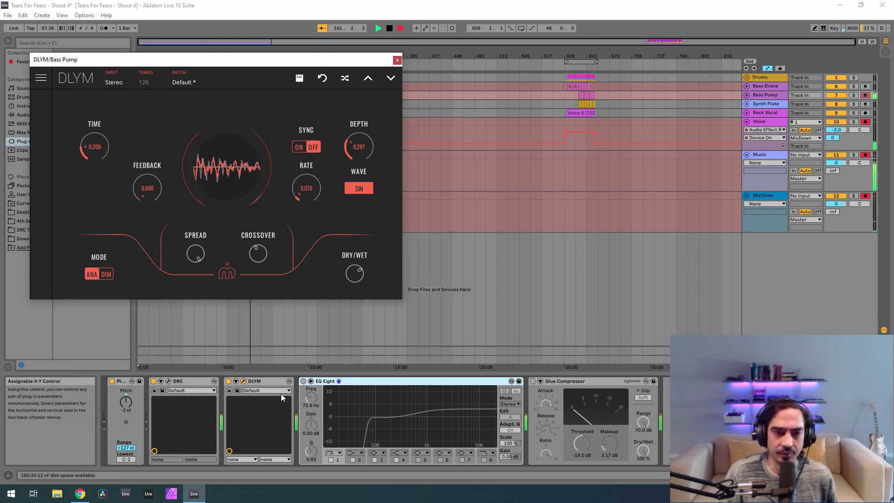
click(303, 381)
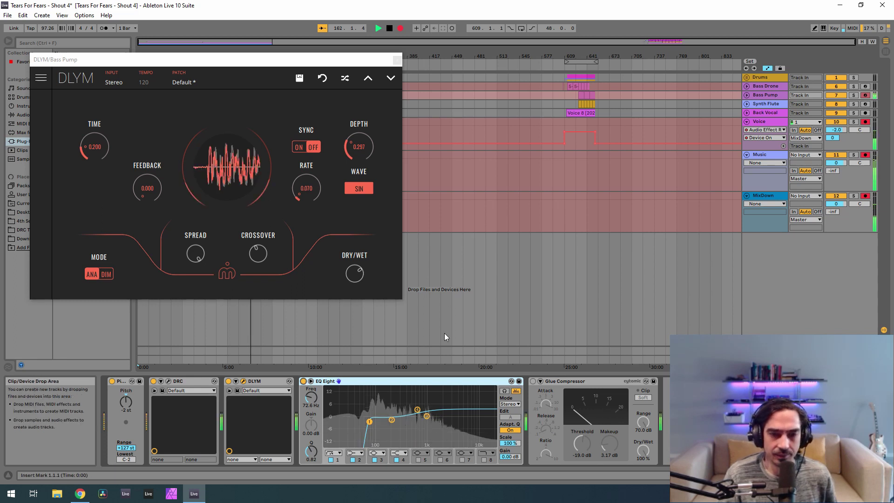
click(533, 381)
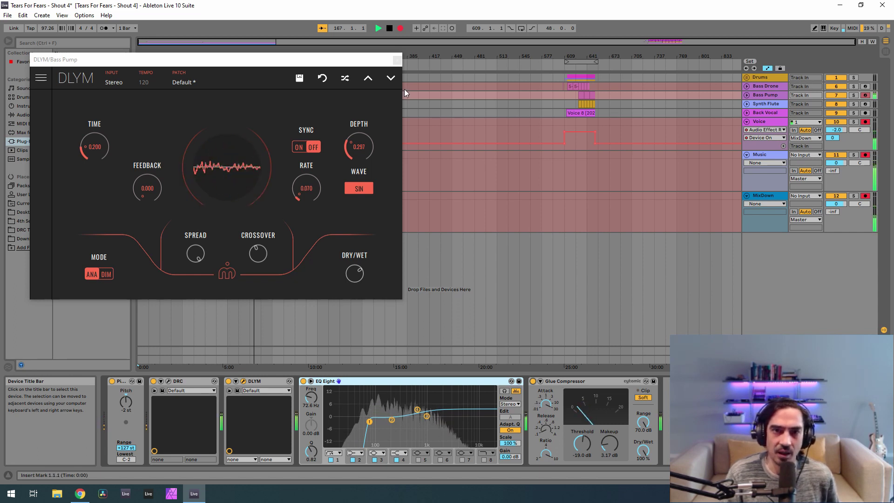
click(397, 60)
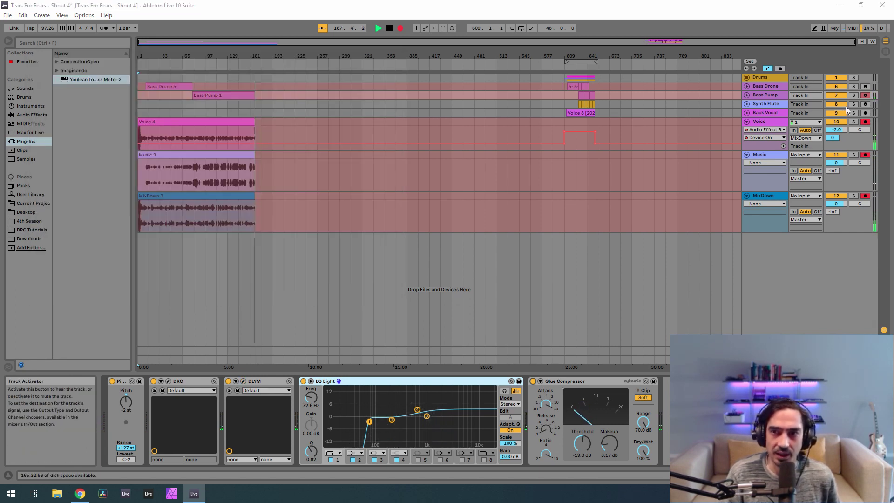
Bypass the EQ Eight and DLYM effects on the Synth Flute track and collapse the EQ Eight device
click(772, 103)
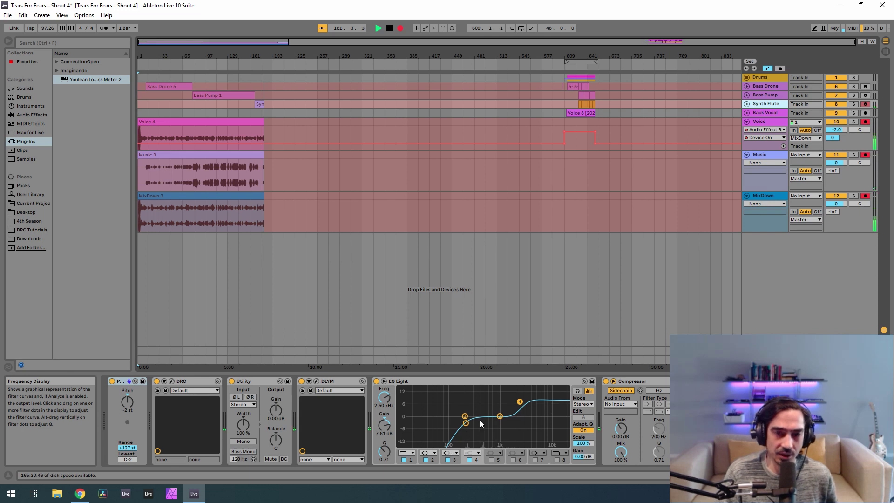
click(376, 381)
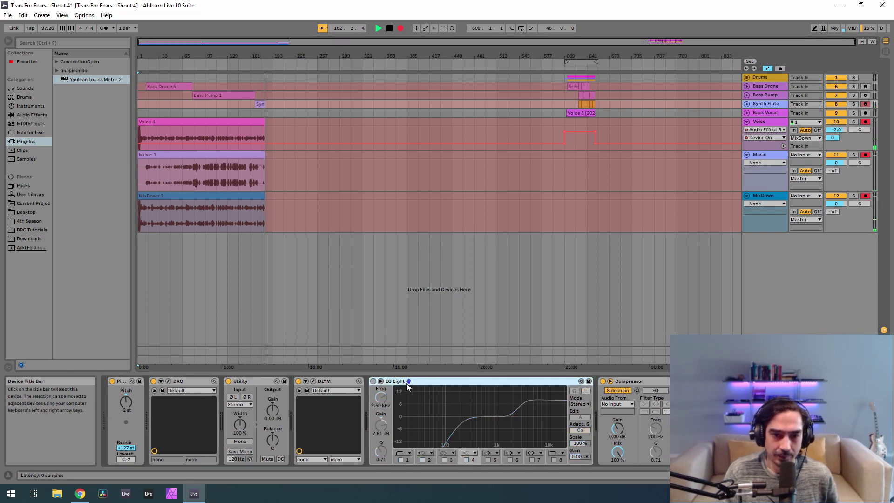
double_click(406, 384)
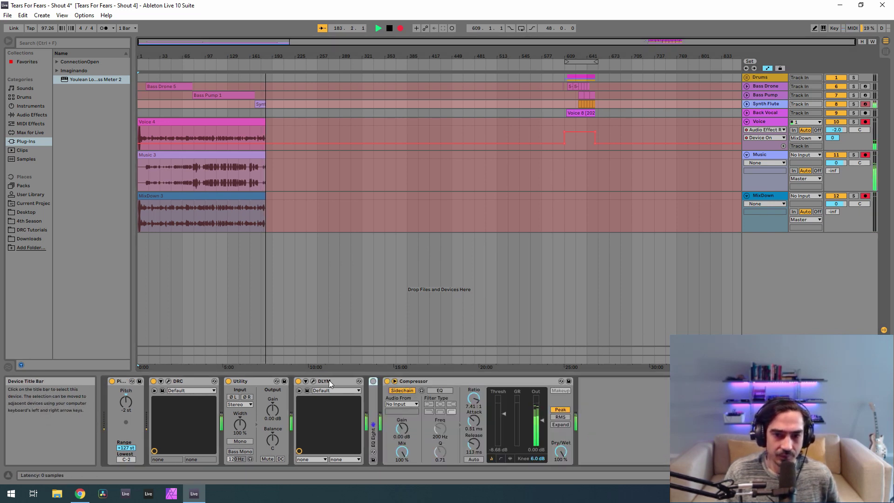
click(299, 381)
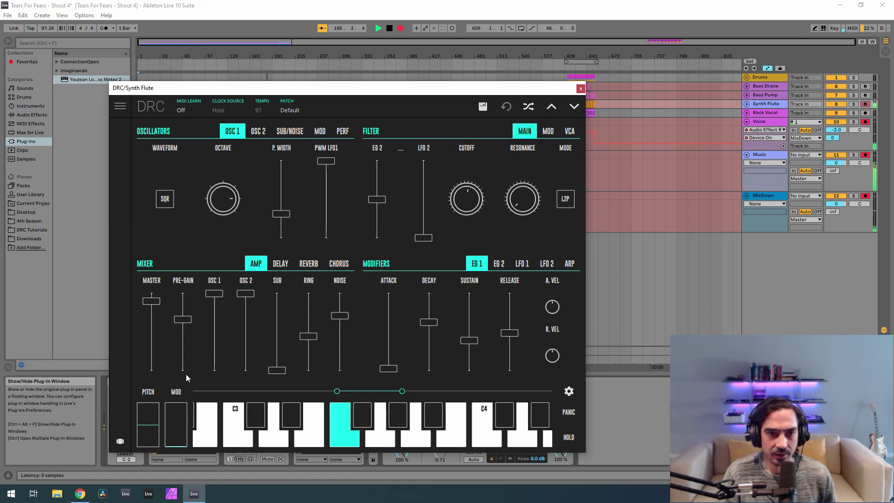
Reset the Synth Flute DRC synth to its second Default patch in the Factory bank
click(314, 114)
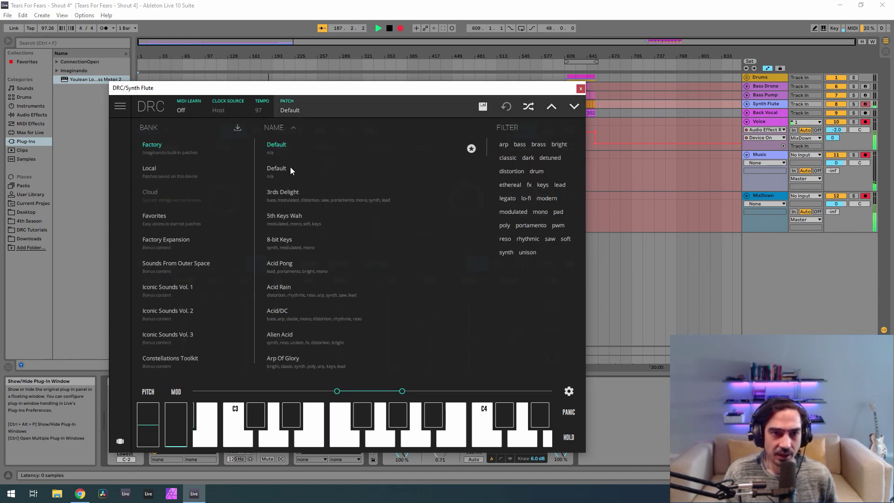
click(290, 167)
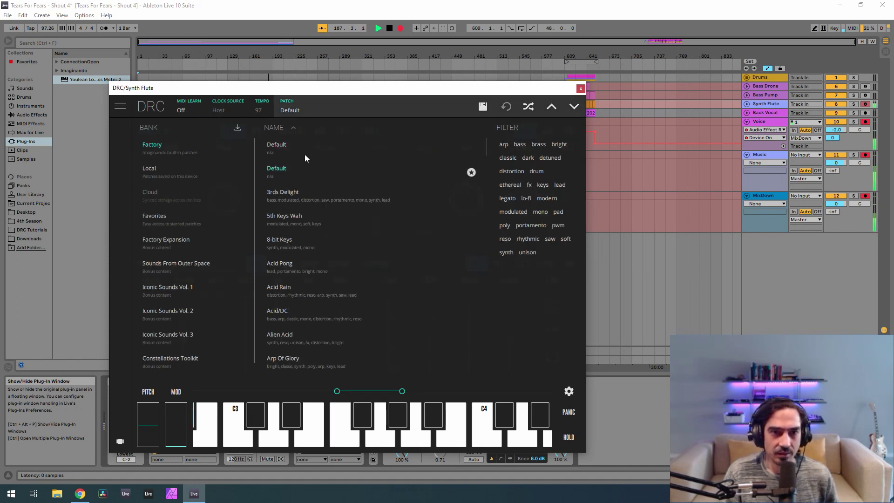
Leave the patch browser and set oscillator 1 to a square wave with pulse width at about 30% and maximum LFO 1 pulse-width modulation
click(319, 107)
click(161, 201)
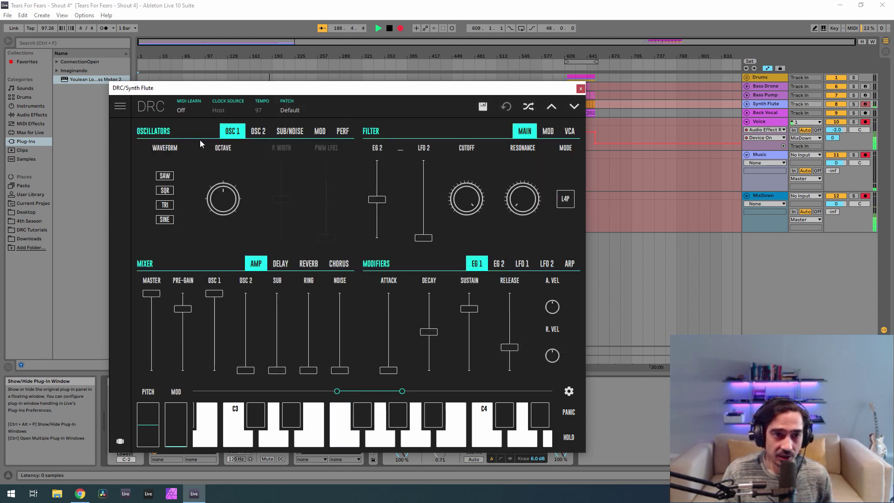
click(166, 196)
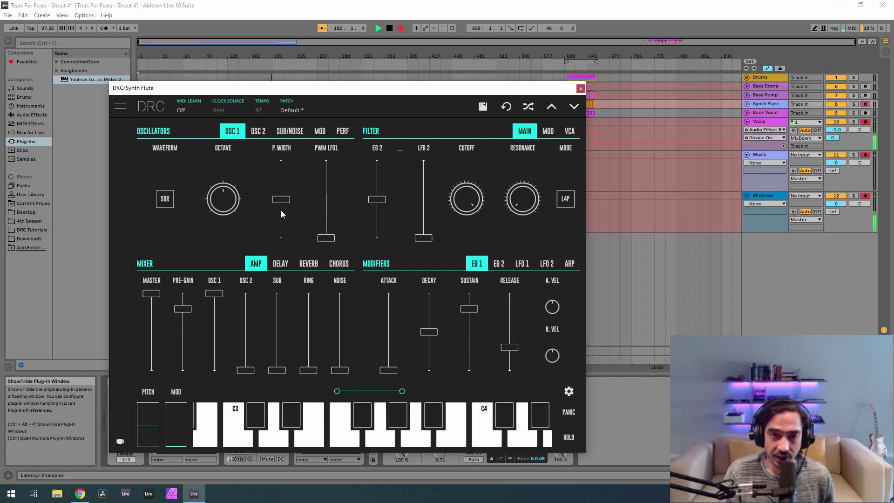
drag(282, 203, 287, 214)
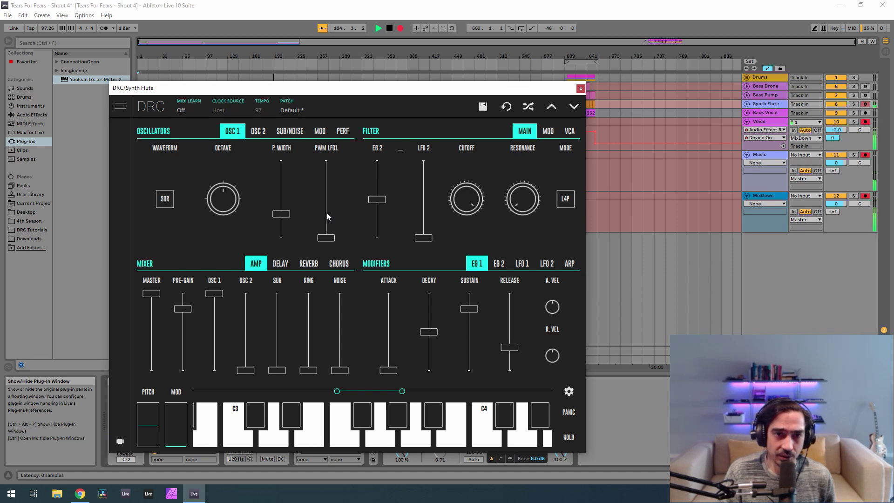
drag(326, 212, 326, 161)
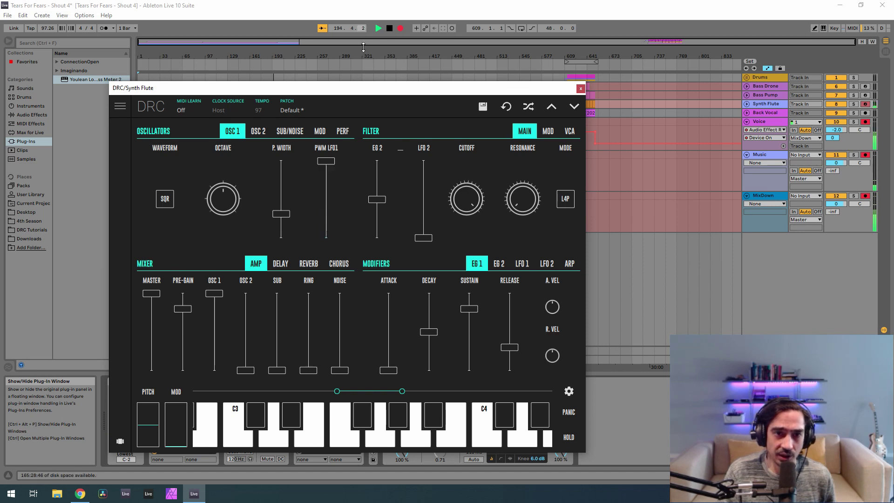
Raise the rate of LFO 1 slightly
click(523, 265)
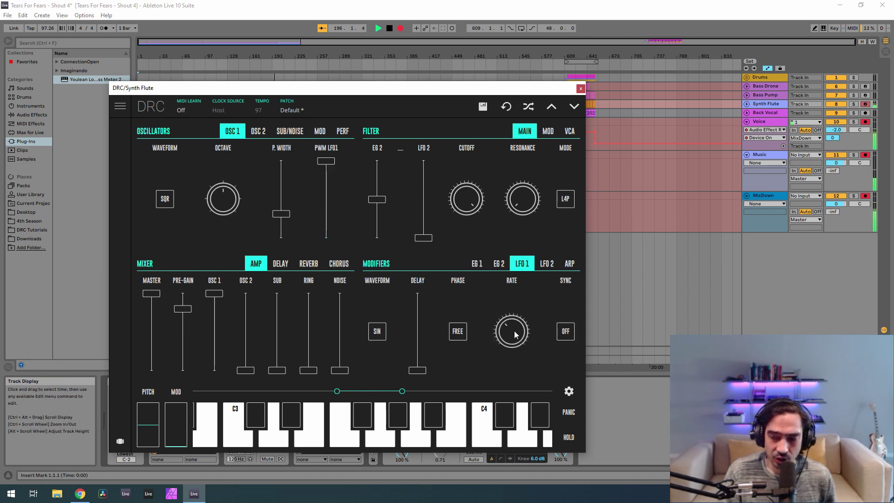
mouse_move(515, 334)
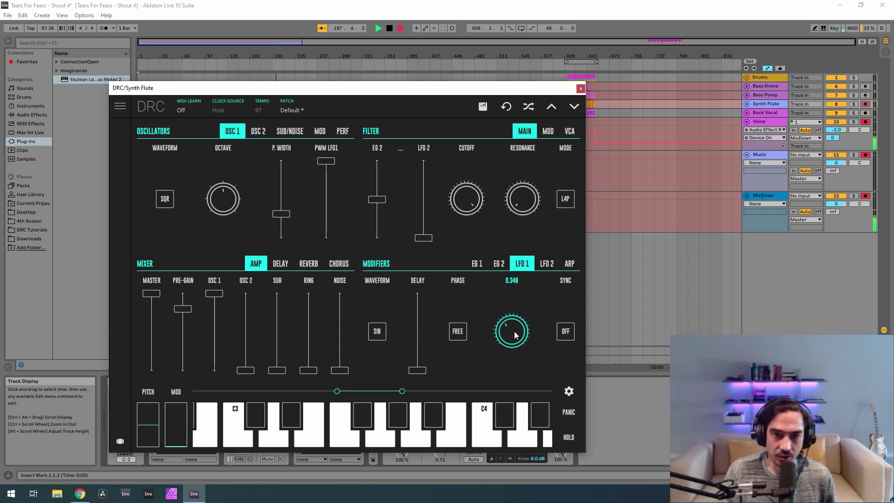
drag(516, 334, 543, 323)
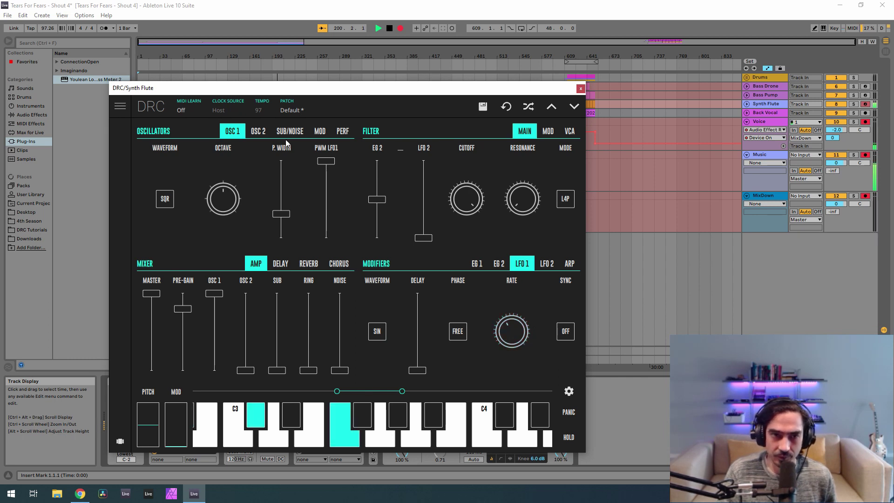
Bring oscillator 2 up to full level in the mixer and detune it slightly upward with its fine tuning
click(262, 134)
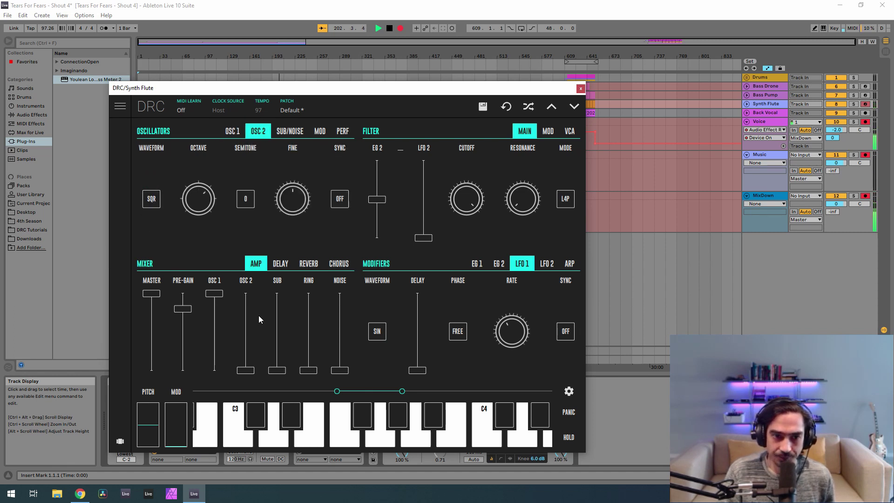
drag(245, 326, 253, 236)
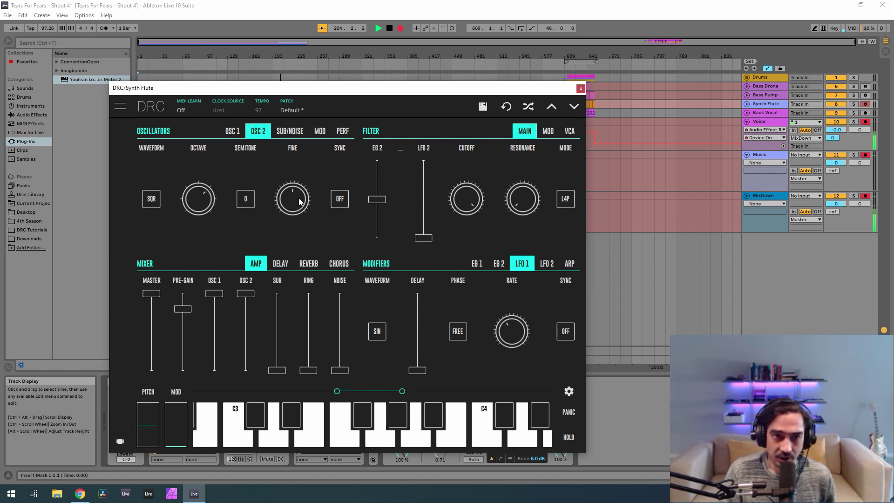
mouse_move(299, 201)
drag(299, 202, 332, 186)
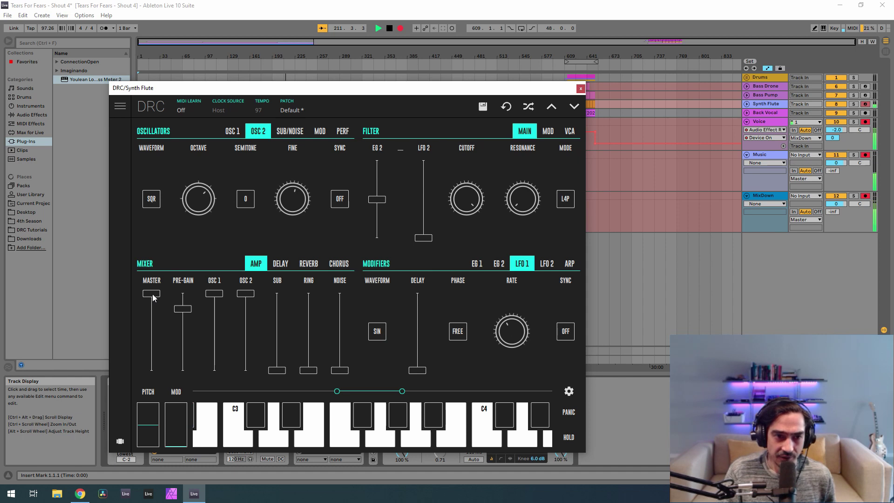
Lower the mixer's master level to about 90% and raise ring to about 45% and noise to about 70%
drag(151, 293, 151, 301)
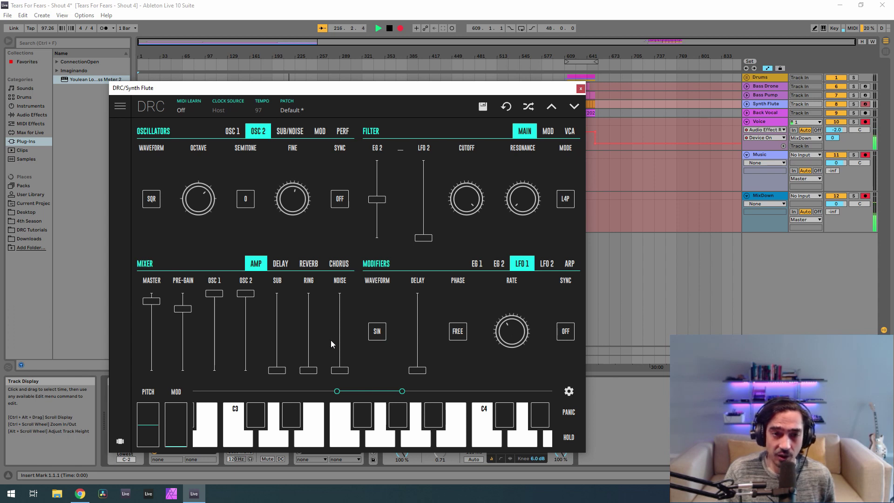
drag(309, 342, 357, 315)
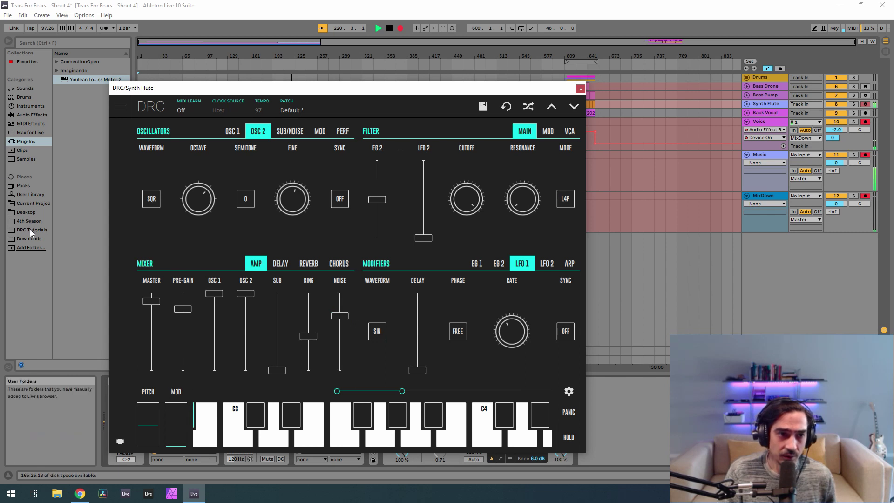
Import the saved Synth Flute track from the Tears For Fears Shout 1 set in the 4th Season folder as a reference
click(31, 214)
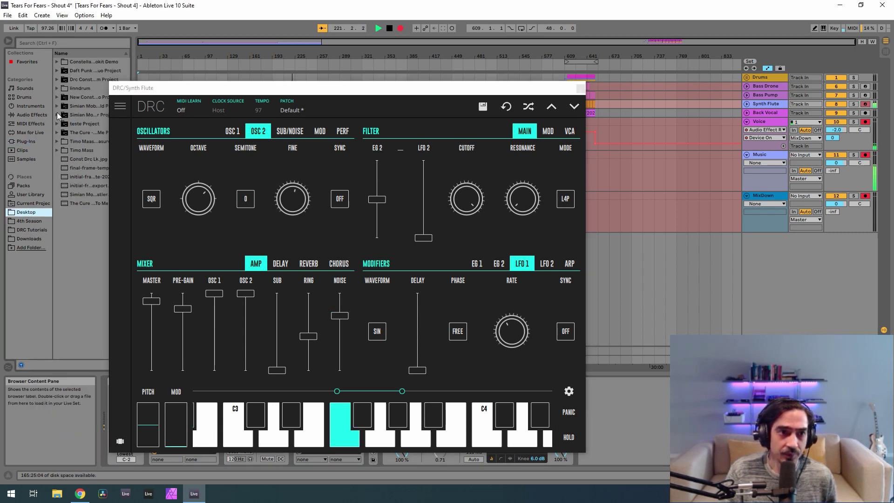
click(37, 221)
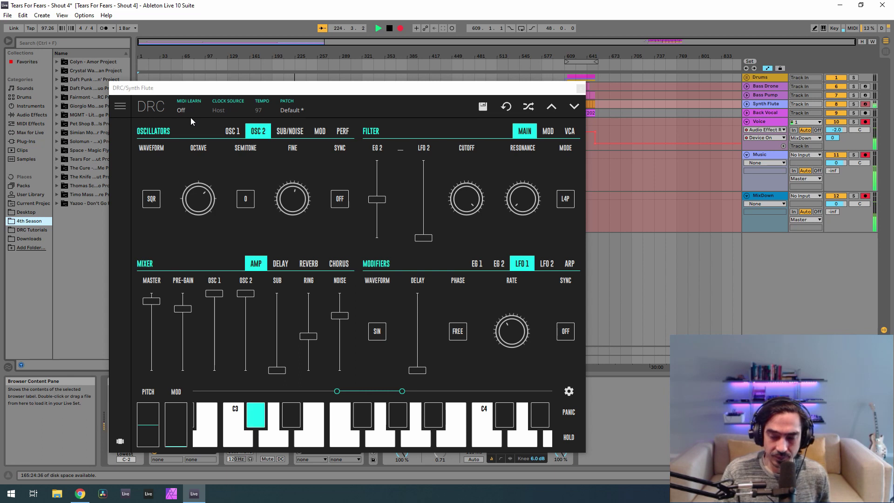
click(58, 158)
click(62, 186)
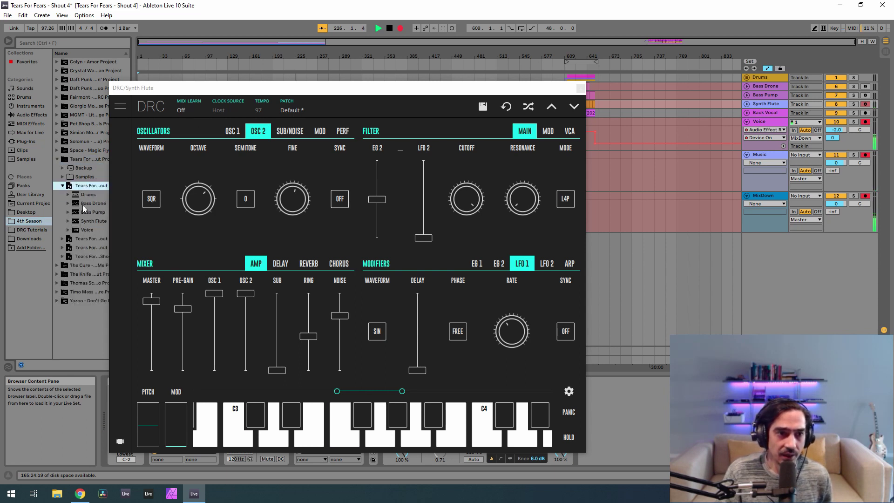
click(96, 221)
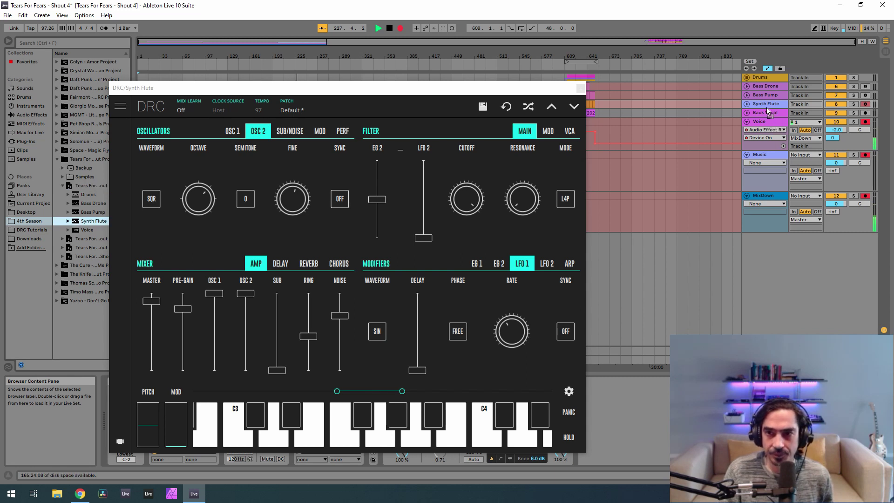
drag(766, 107, 765, 107)
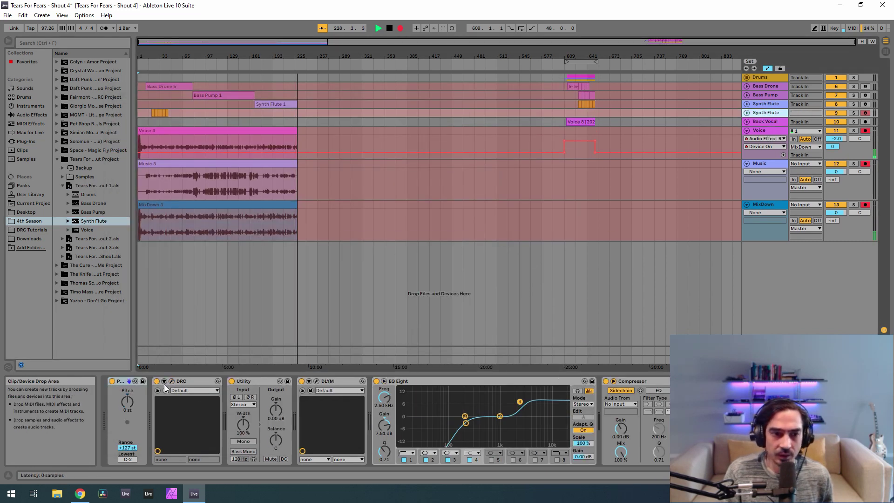
Examine the DRC settings of the imported Synth Flute track, close its window and delete that track
click(171, 379)
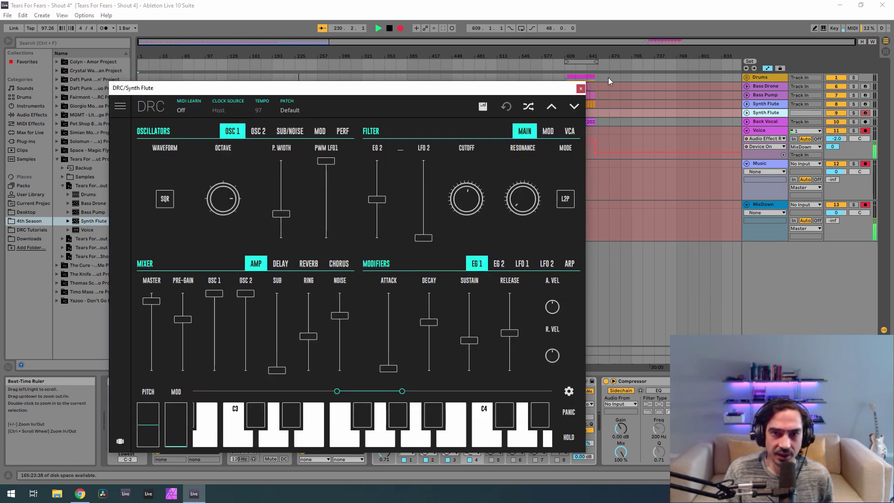
click(581, 88)
click(765, 112)
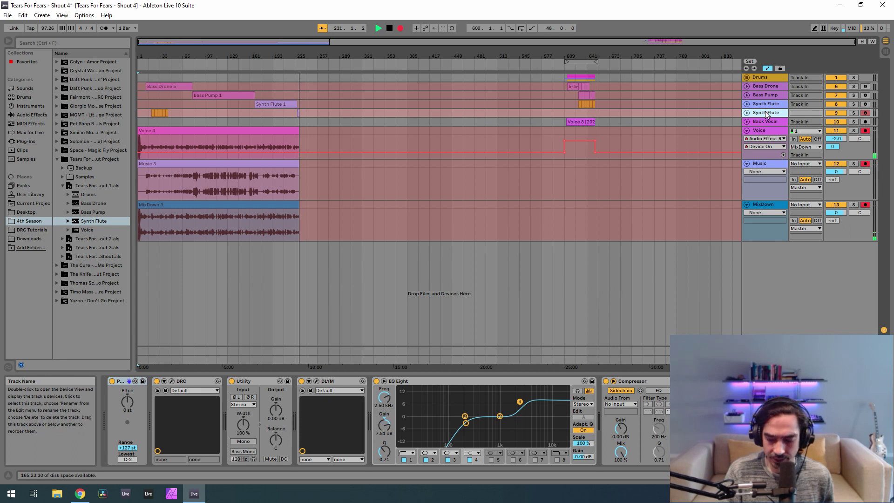
key(Delete)
Return to the original Synth Flute track and lower its DRC pre-gain to about two thirds
click(766, 104)
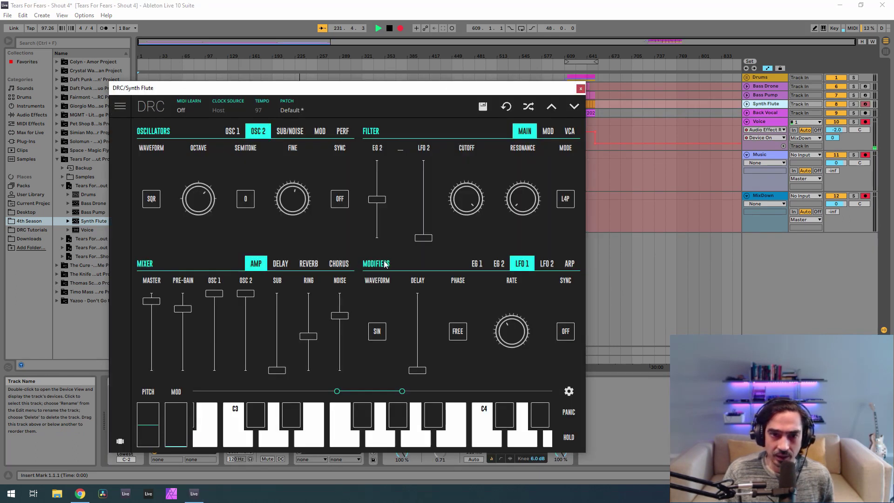
drag(183, 309, 180, 320)
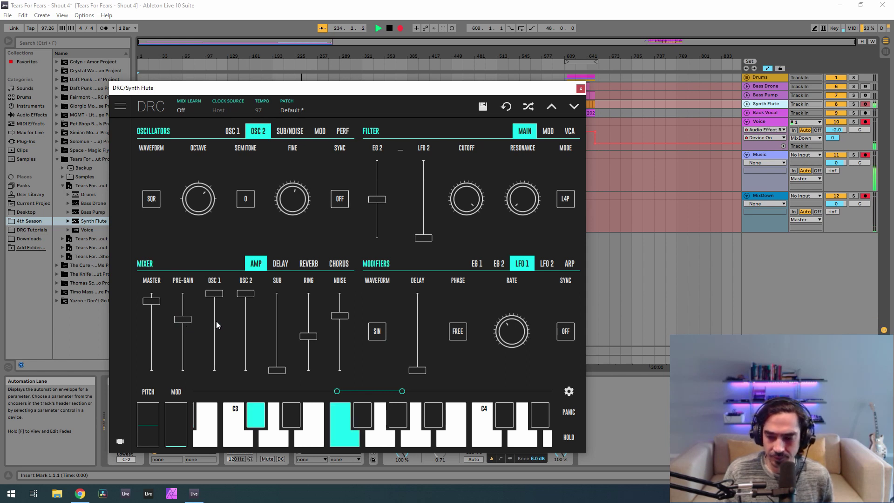
Switch the filter mode to L2P and reduce its cutoff to about 0.53
click(559, 199)
click(567, 195)
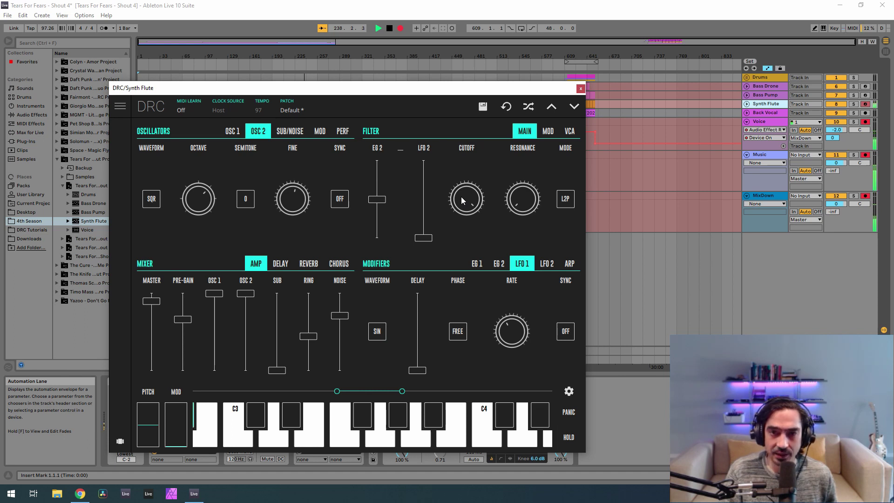
drag(461, 196, 457, 285)
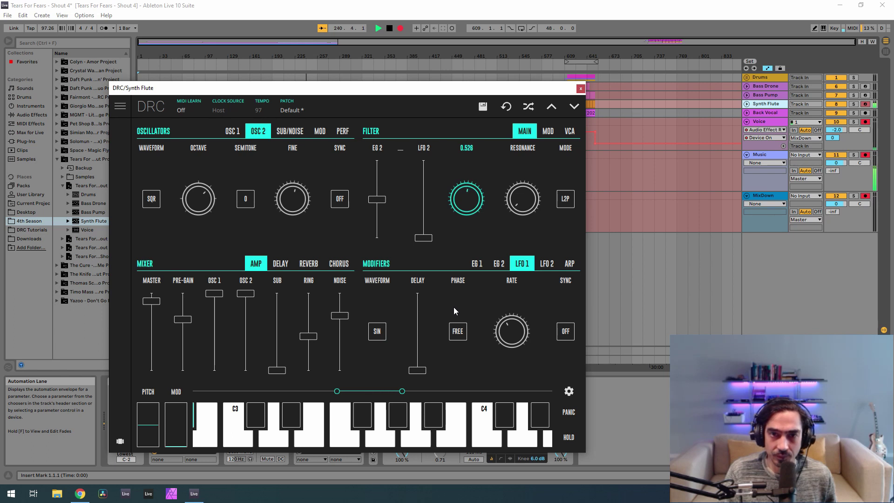
drag(454, 306, 453, 307)
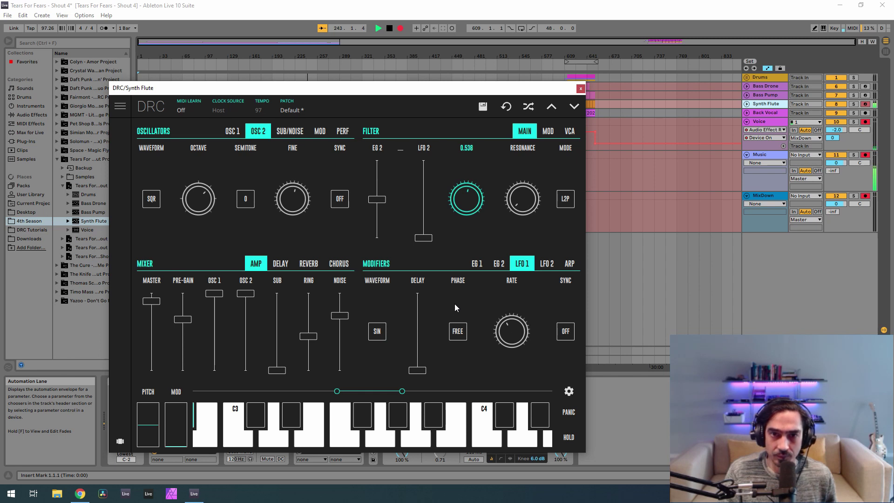
drag(455, 305, 455, 304)
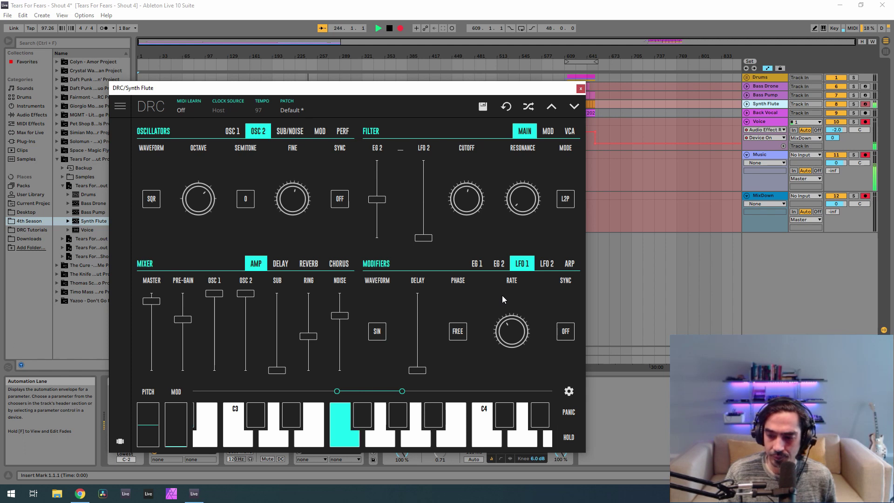
Shape envelope EG 1 with a barely raised attack, decay at about 60%, sustain at about 40% and release at about 50%
click(476, 263)
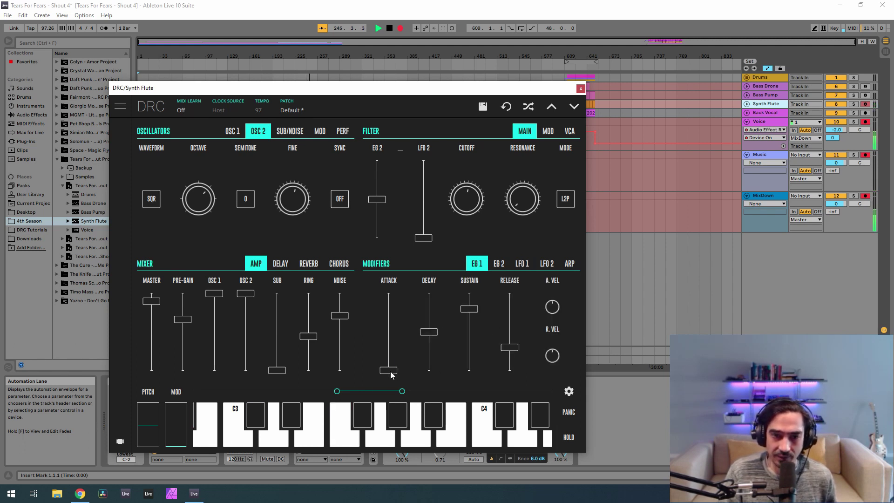
drag(389, 372, 395, 371)
click(431, 337)
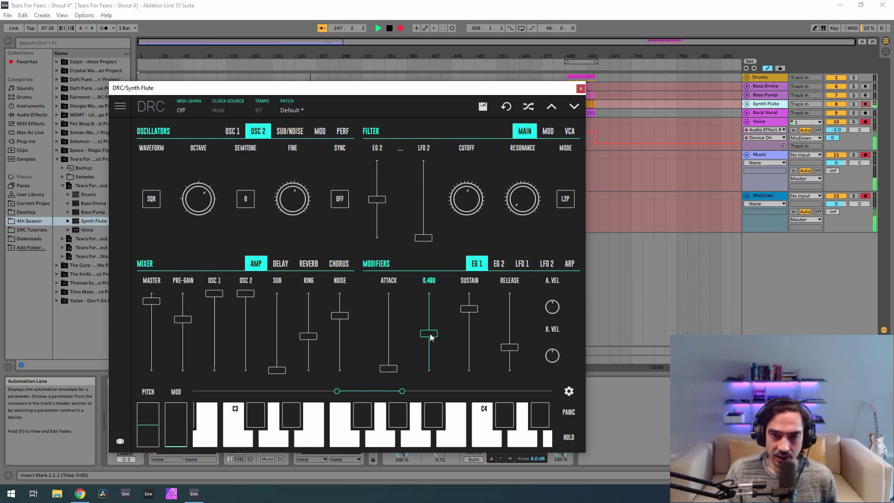
drag(430, 337, 512, 334)
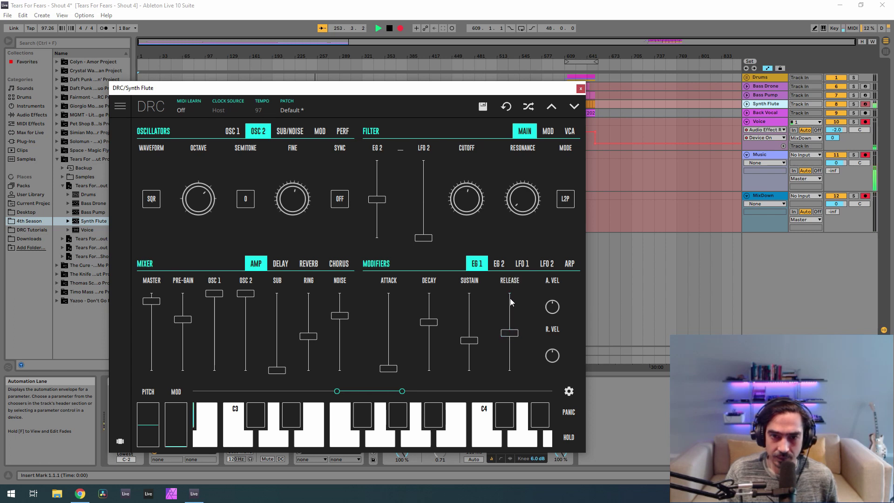
Set envelope EG 2 to full sustain and raise its release to about 60%
click(493, 264)
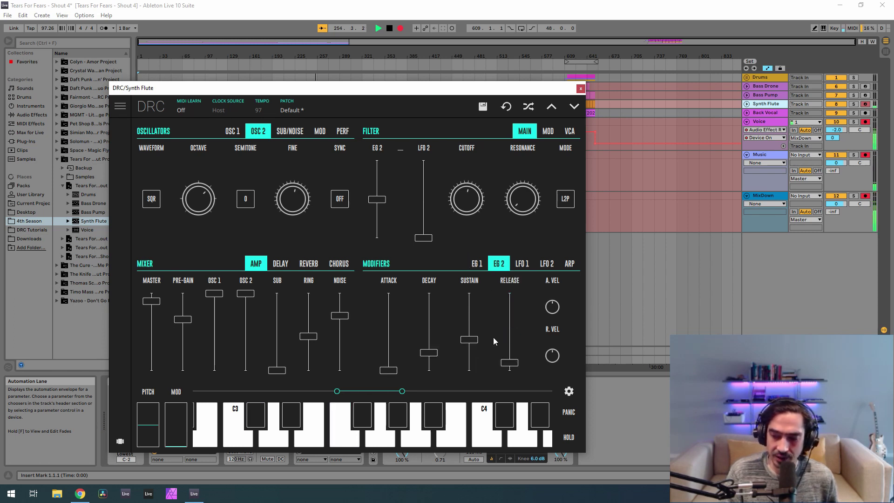
drag(427, 351, 464, 244)
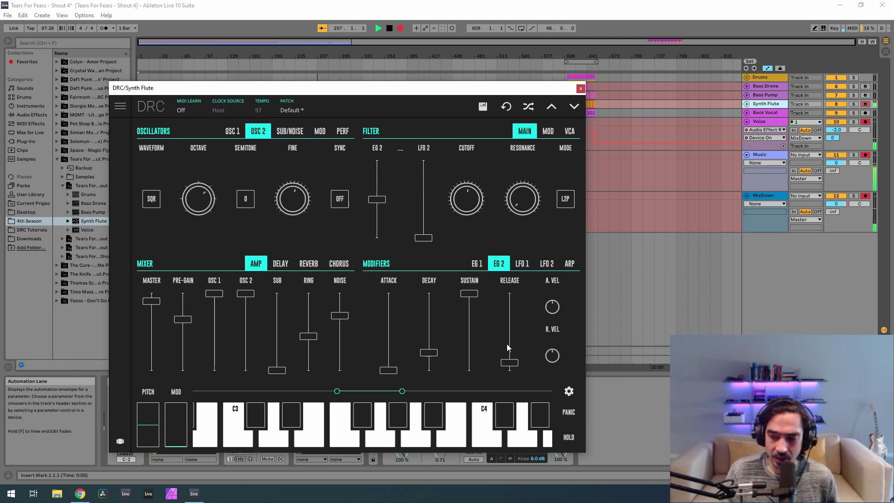
drag(507, 344, 519, 325)
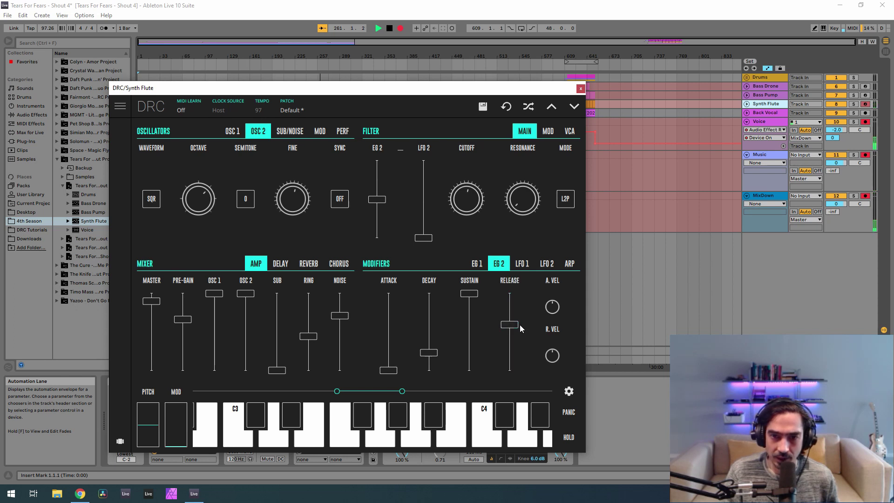
Raise the reverb amount to about 60% and its decay to 0.760
click(309, 263)
click(328, 337)
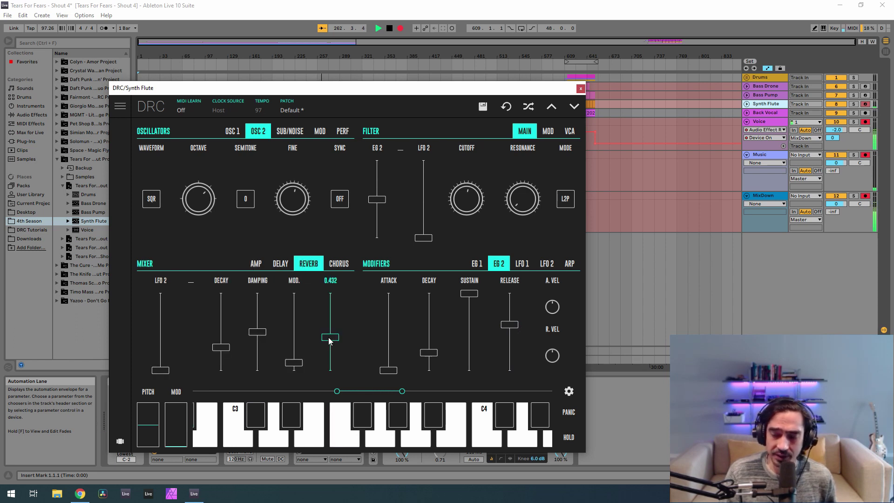
drag(328, 339, 364, 323)
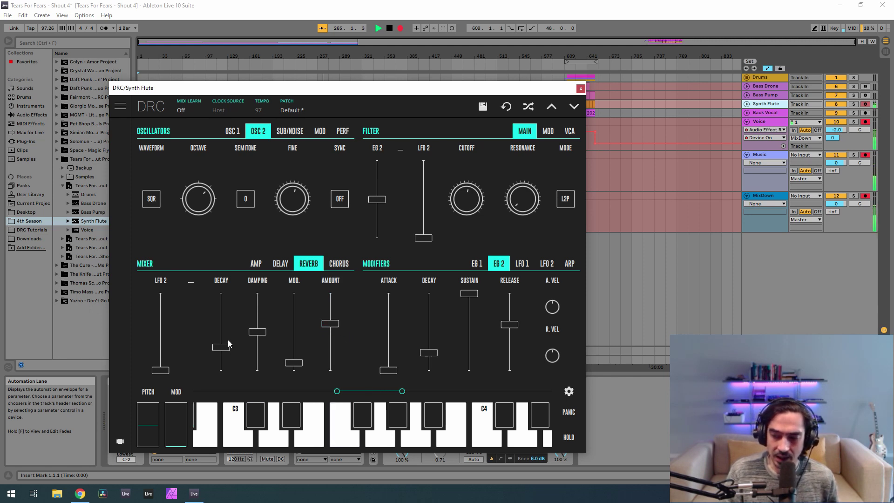
drag(223, 317, 217, 325)
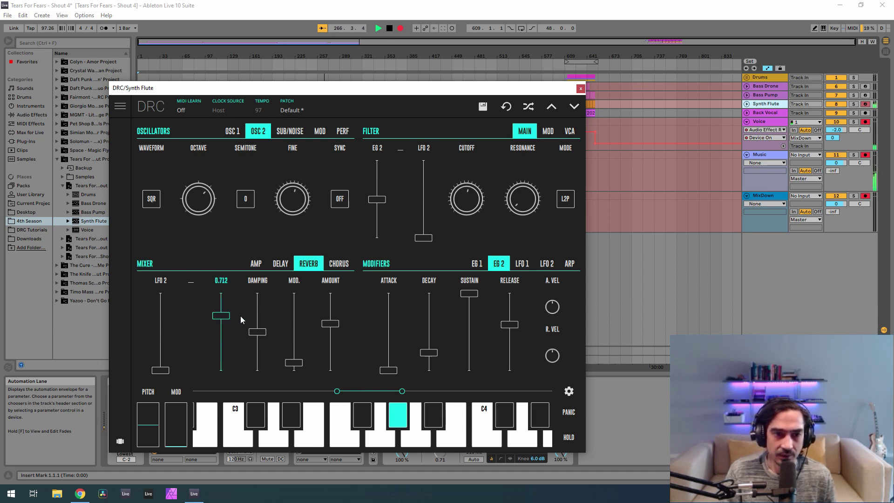
drag(245, 315, 250, 312)
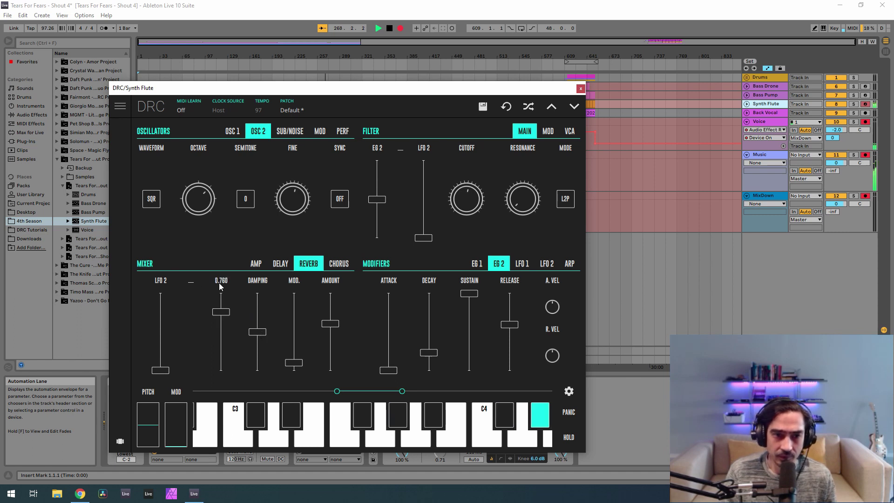
Lower the reverb damping to about 45%, raise its modulation to about 58%, and close the synth window
click(223, 314)
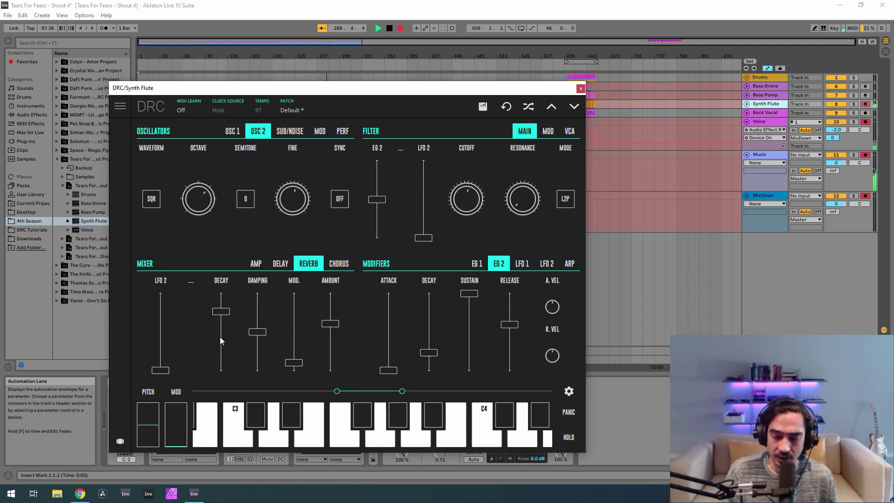
drag(257, 332, 259, 340)
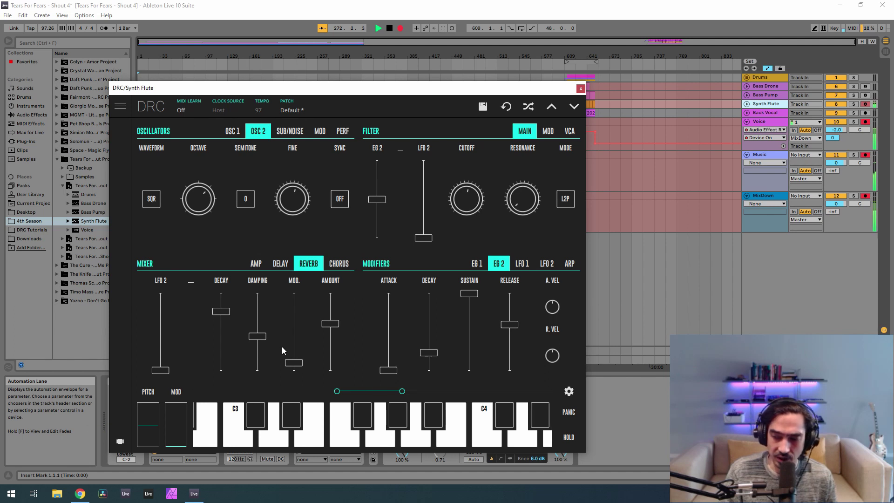
drag(293, 362, 303, 330)
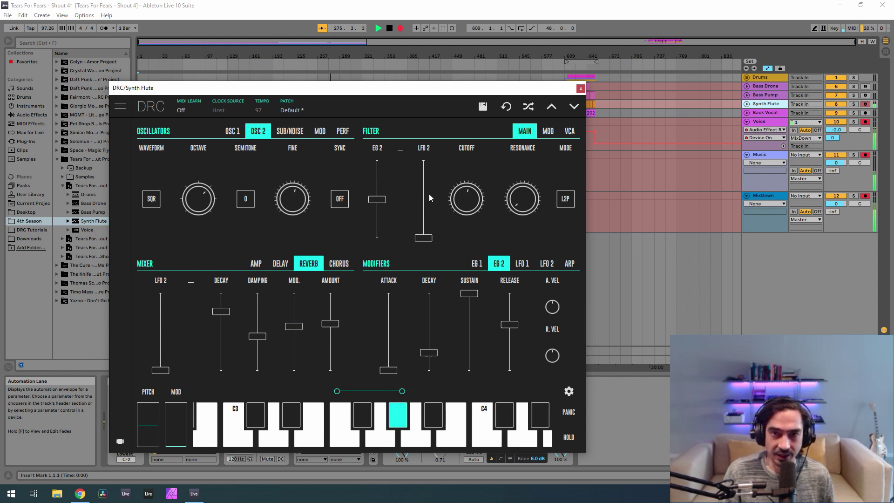
click(580, 90)
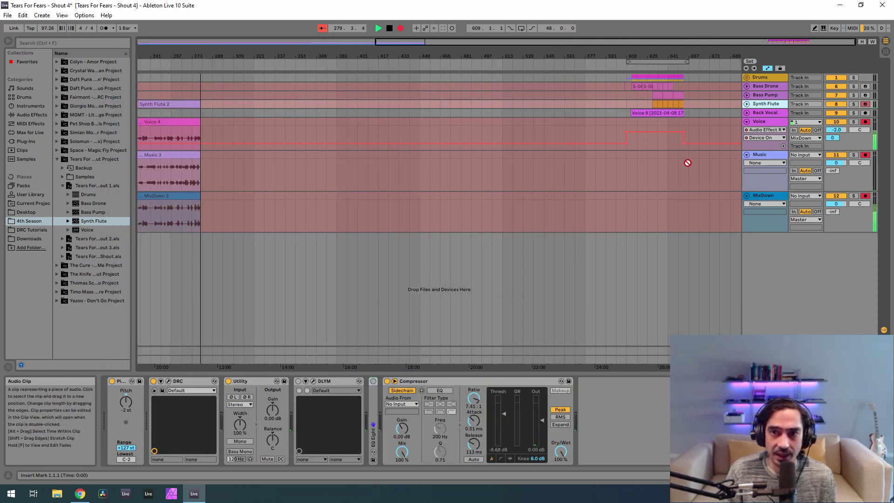
Select the song section from about bar 601 to bar 657 across all tracks, from Drums to MixDown
drag(688, 259, 616, 60)
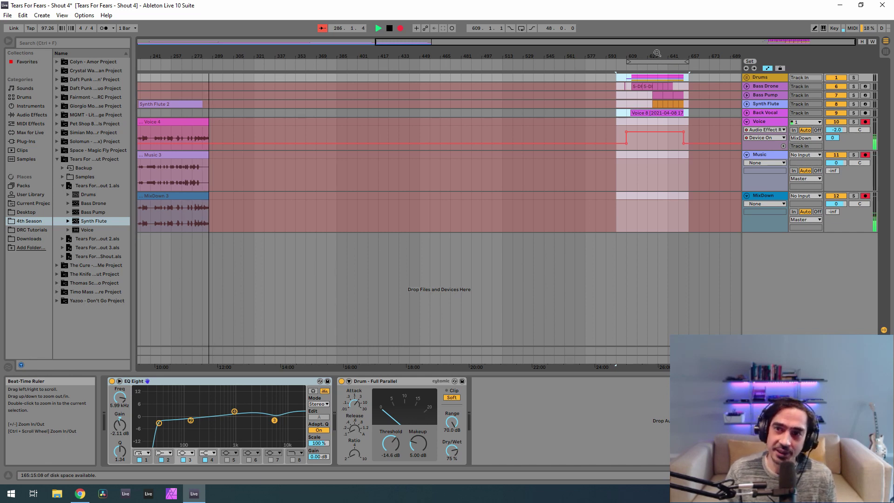
drag(657, 53, 701, 37)
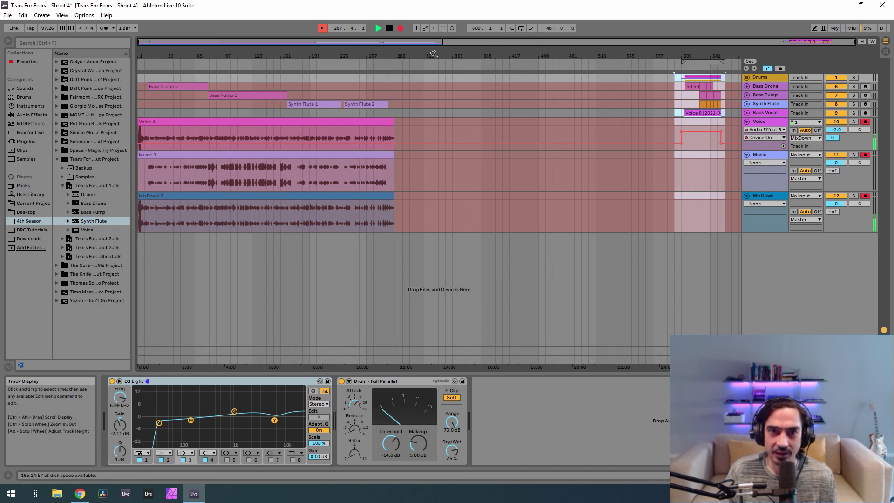
drag(727, 54, 727, 52)
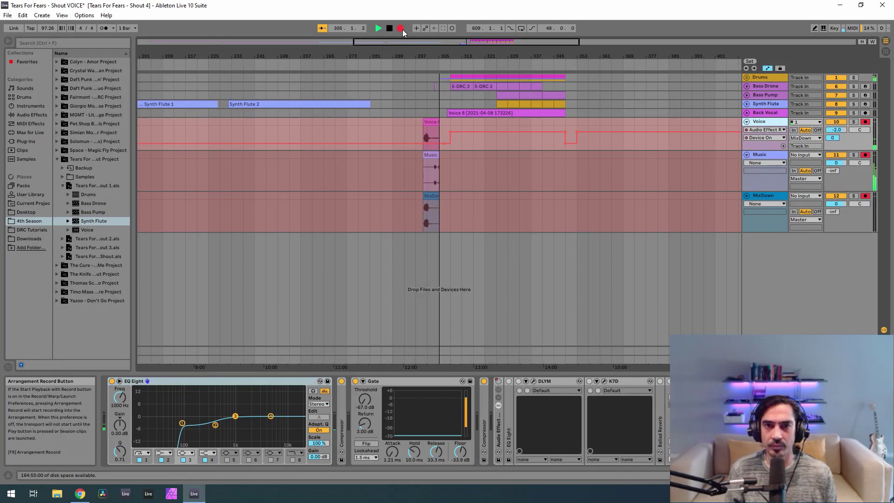